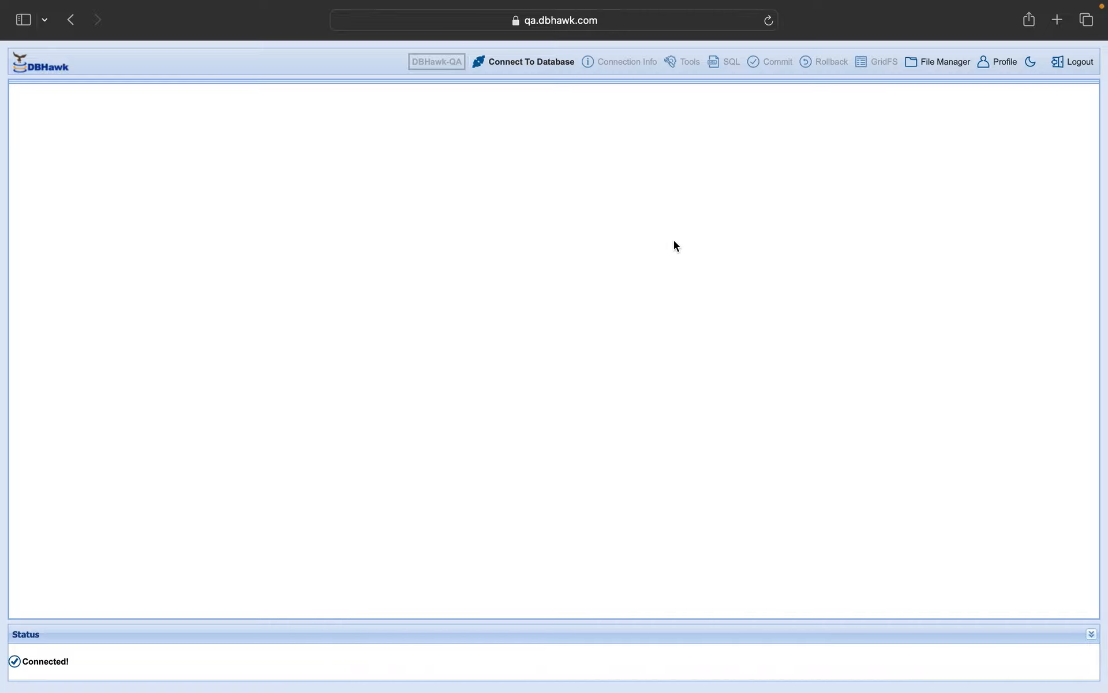
Connect to the MSSQL OVH database and view the data of the customer_purchases table.
click(517, 62)
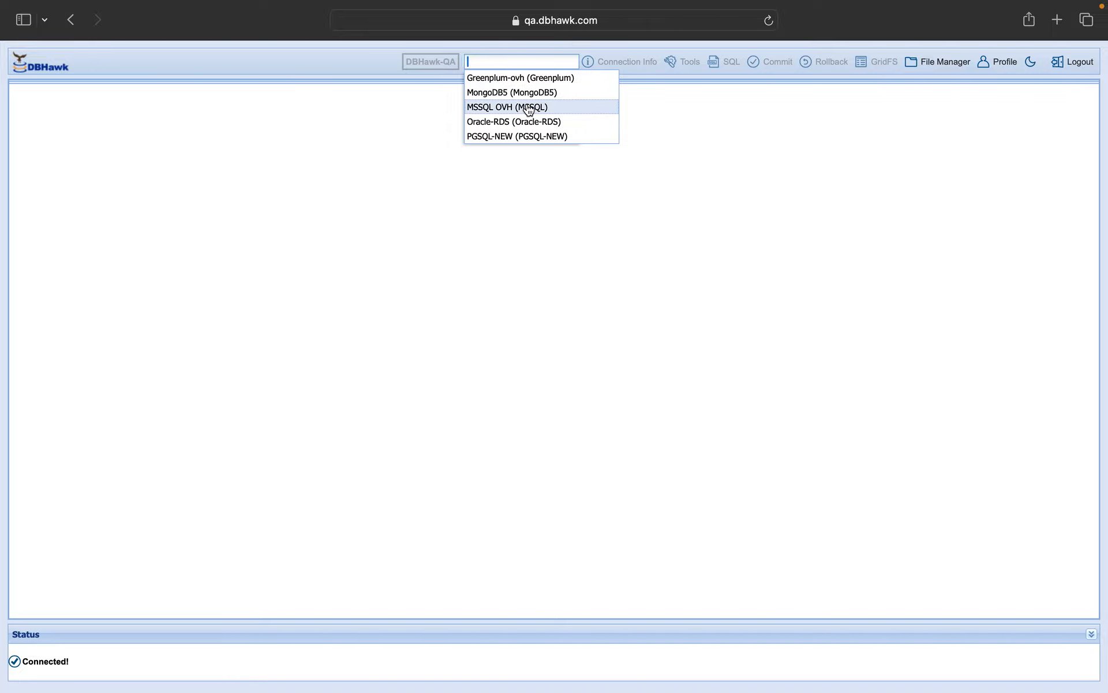
click(528, 108)
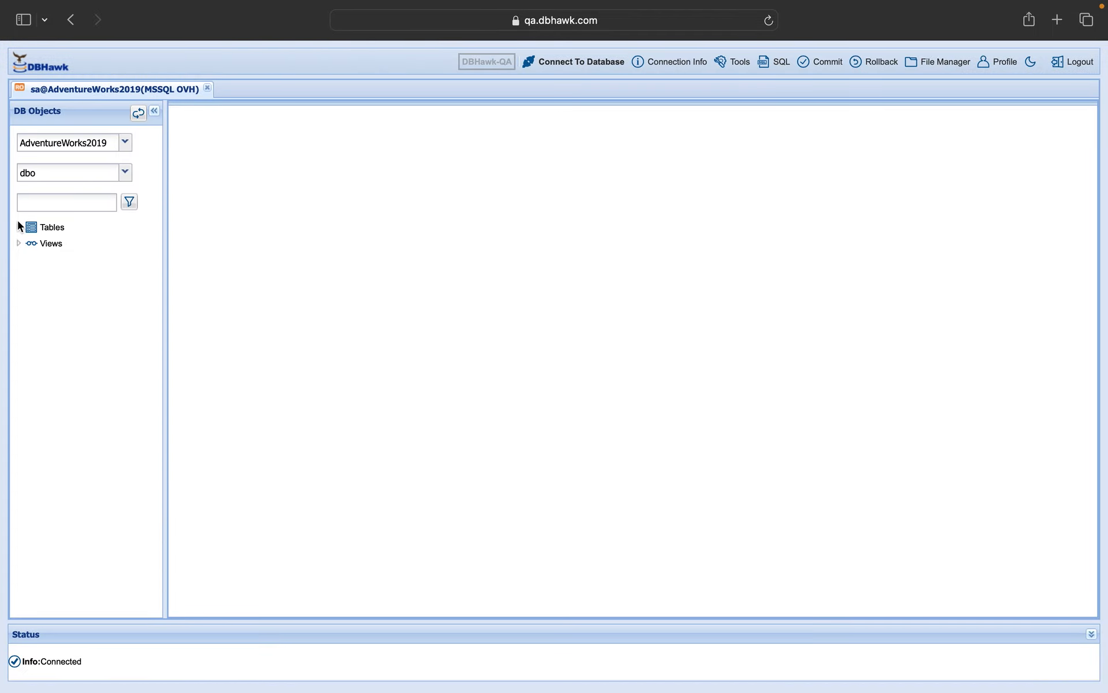
click(19, 227)
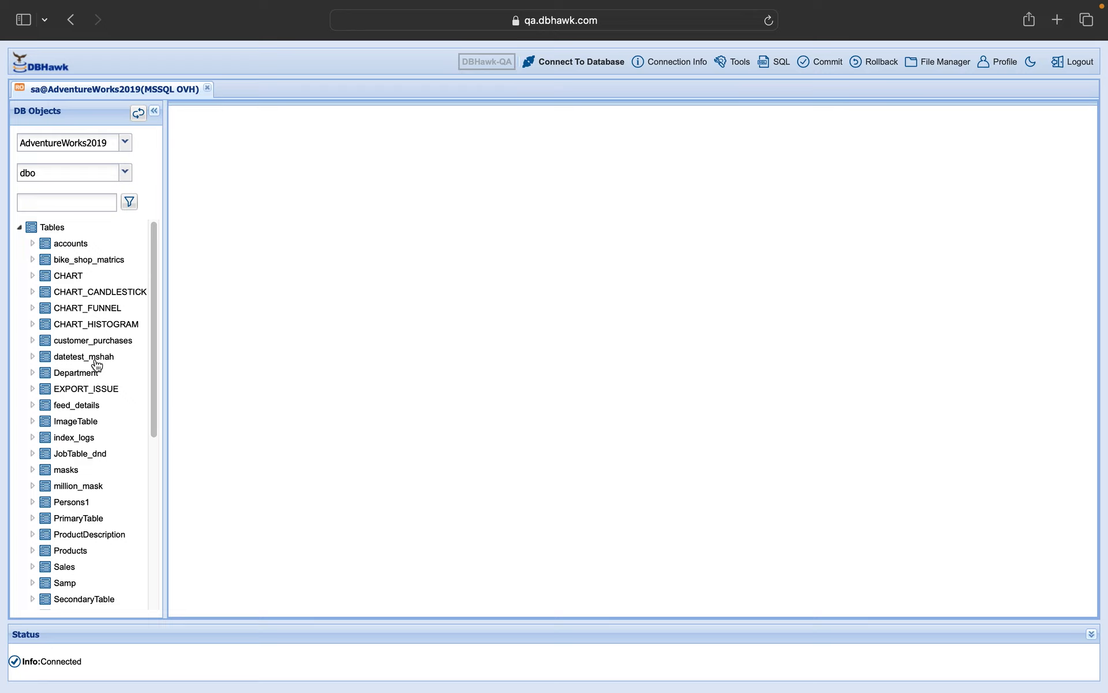
click(94, 341)
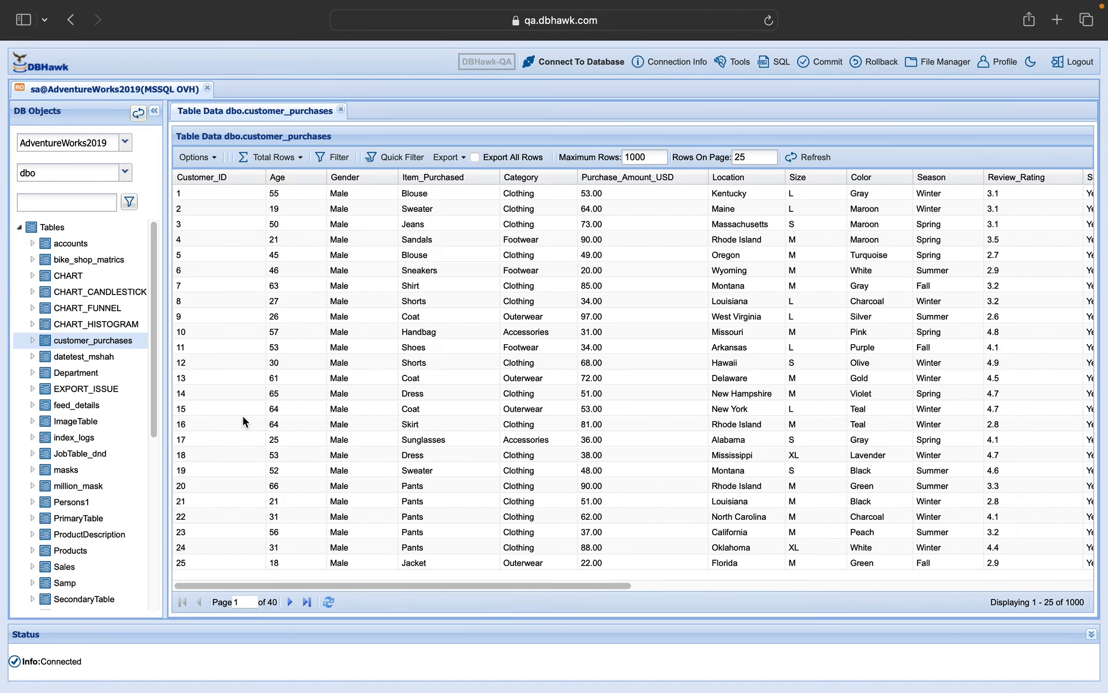
drag(479, 585, 506, 600)
Generate a SELECT statement for the customer_purchases table and execute it.
right_click(112, 344)
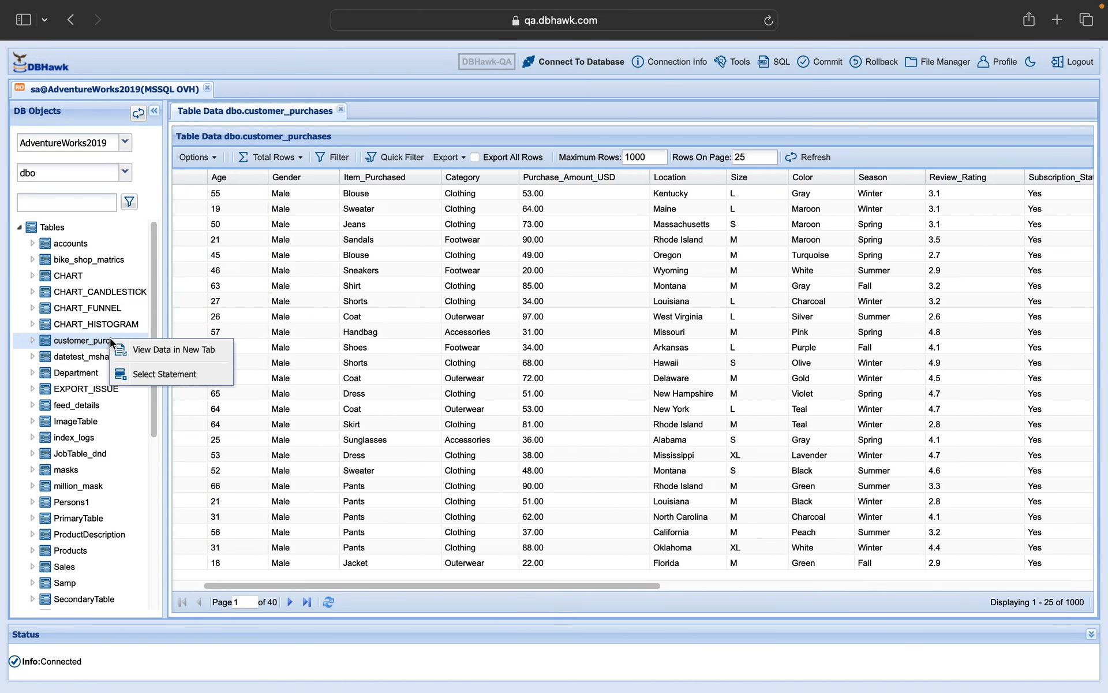
click(141, 374)
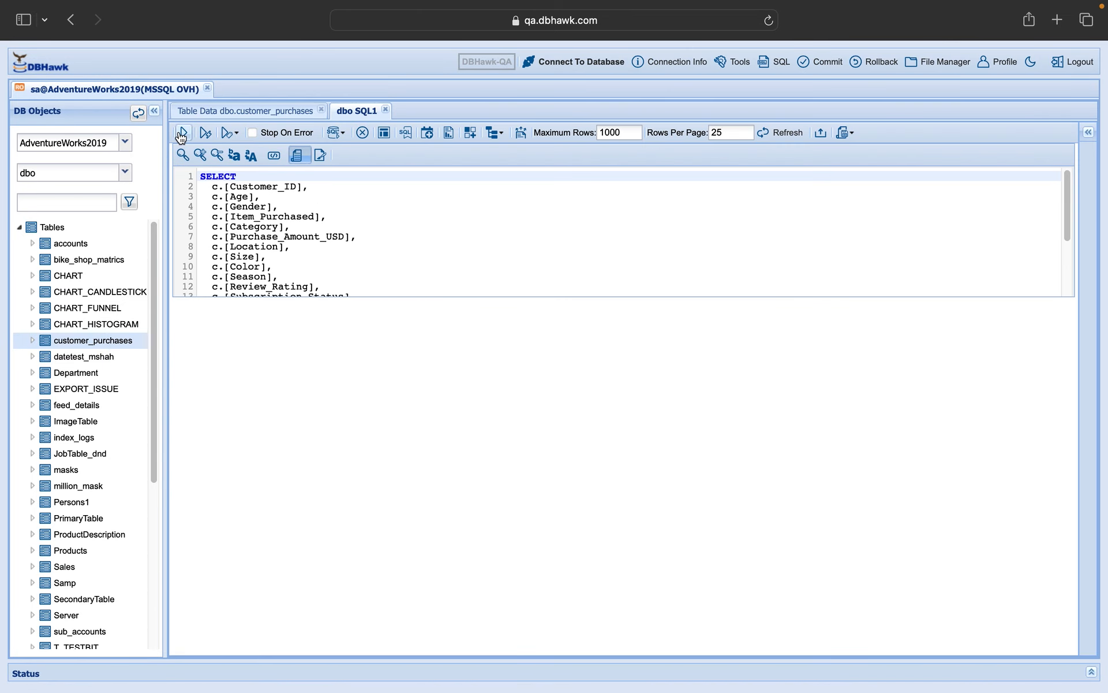
click(183, 132)
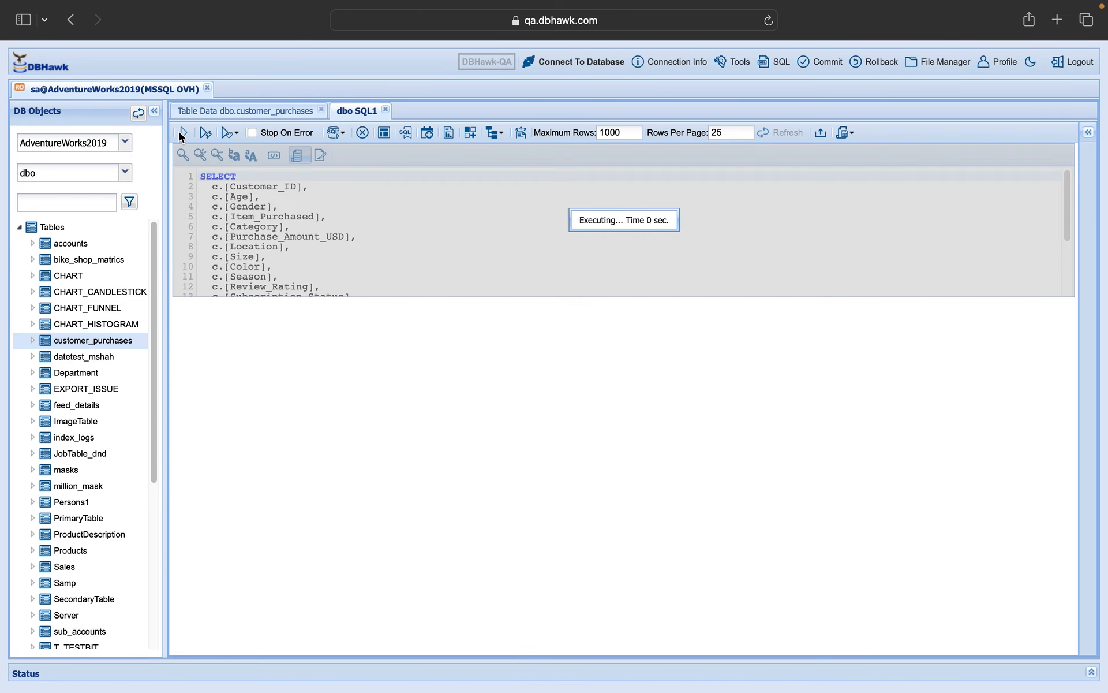
Save the query as a snippet named shopping-data-snippet, without sharing it with any users or groups.
click(470, 134)
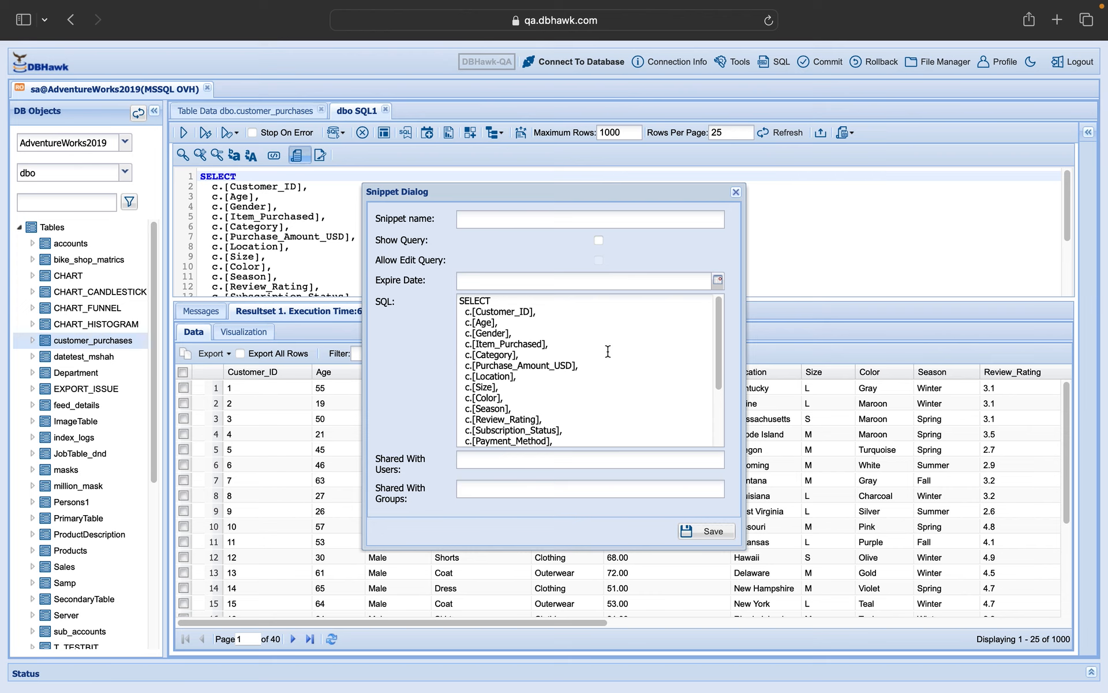
scroll(626, 420, down, 5)
scroll(627, 419, up, 5)
click(563, 223)
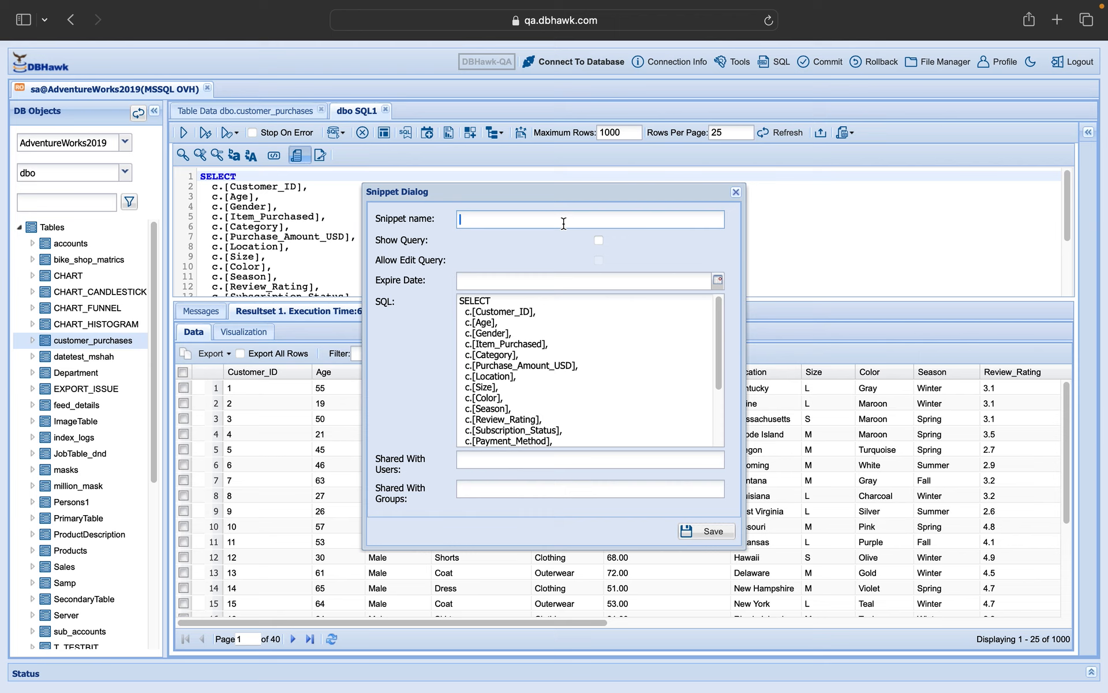
text(shopping-data-snippet)
click(608, 460)
click(584, 489)
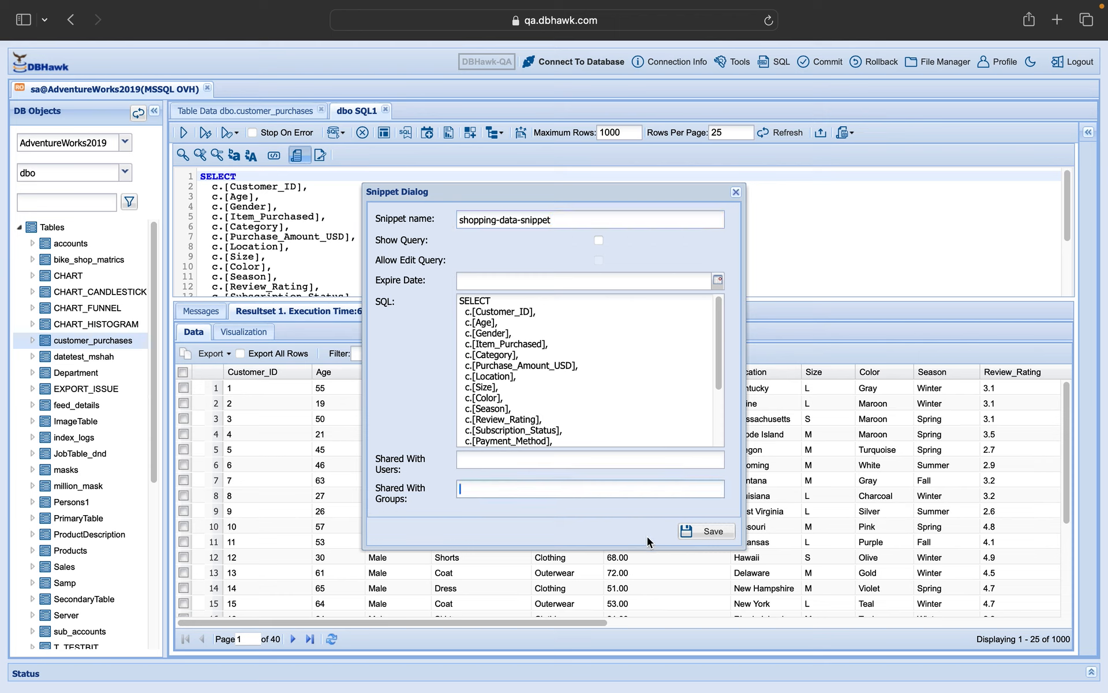
click(710, 534)
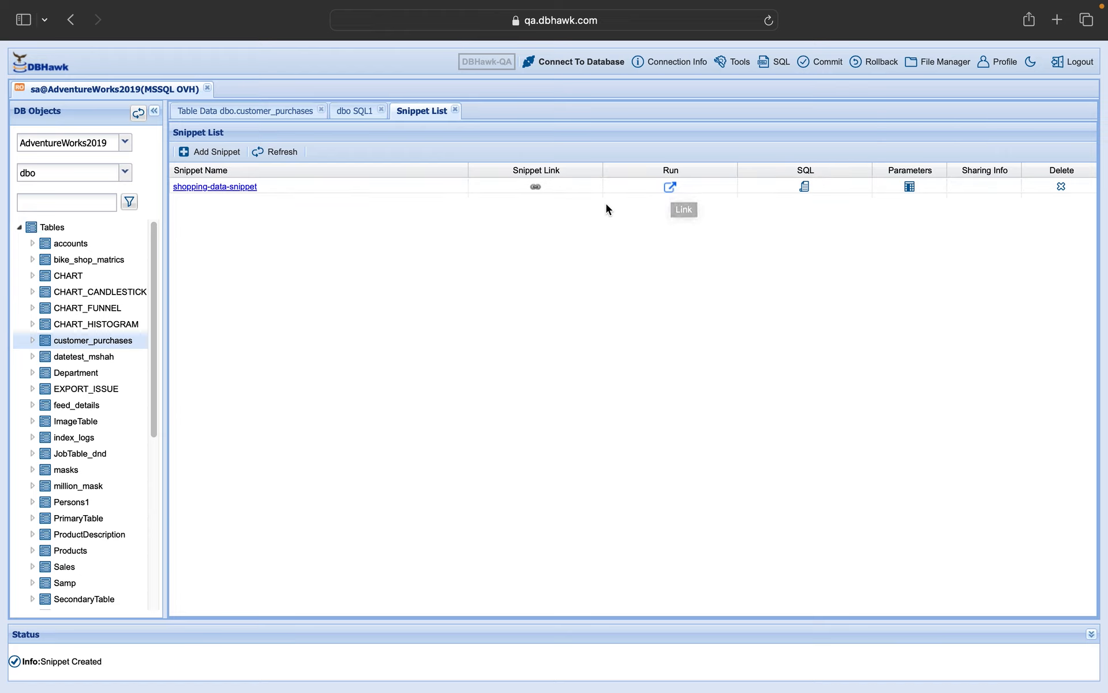
Run shopping-data-snippet and refresh its pivot with all records loaded, up to 100000 rows.
click(669, 186)
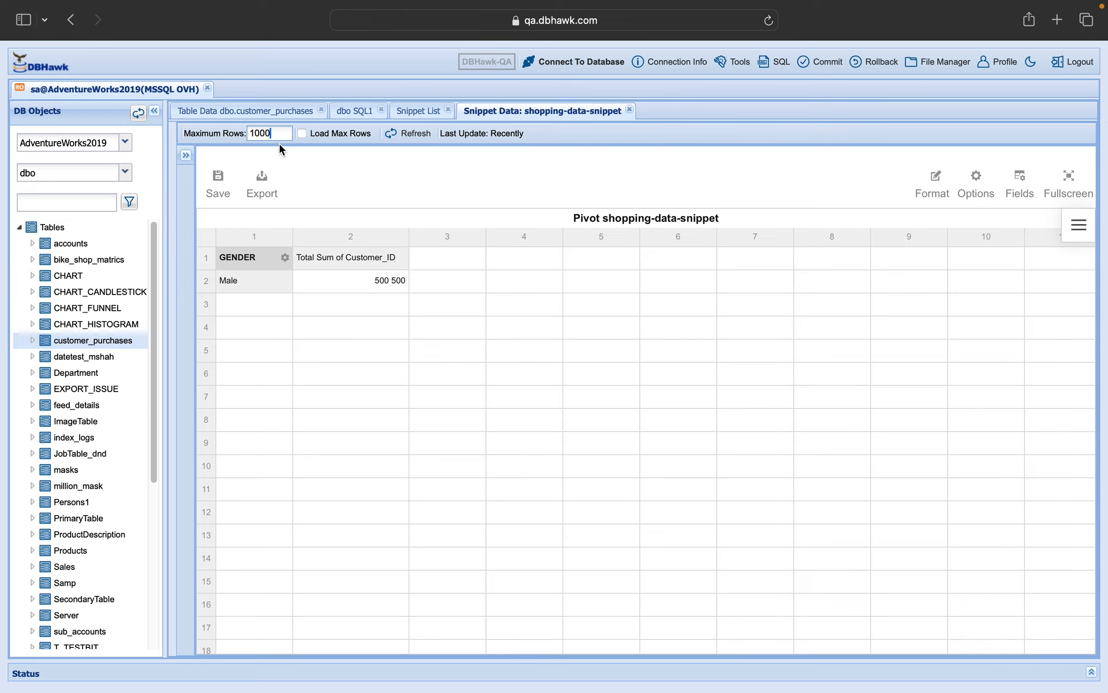
mouse_move(280, 164)
click(303, 134)
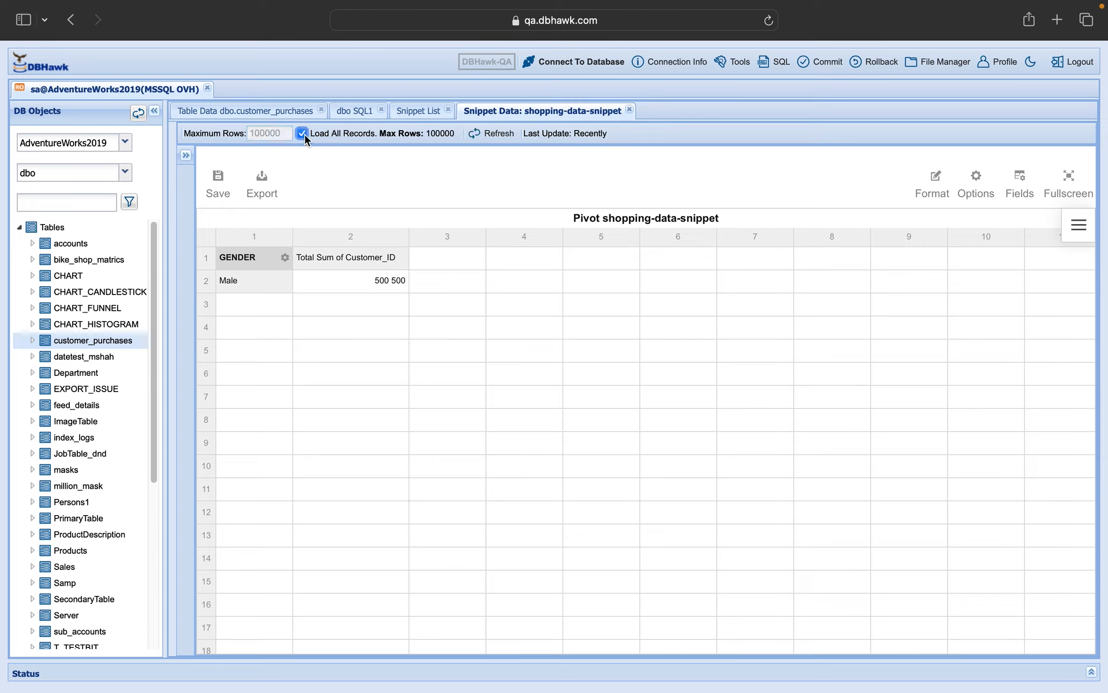
double_click(448, 137)
click(455, 138)
click(301, 135)
click(484, 137)
Show the pivot in full screen and set its layout to show grand totals and subtotals in classic form.
click(1068, 179)
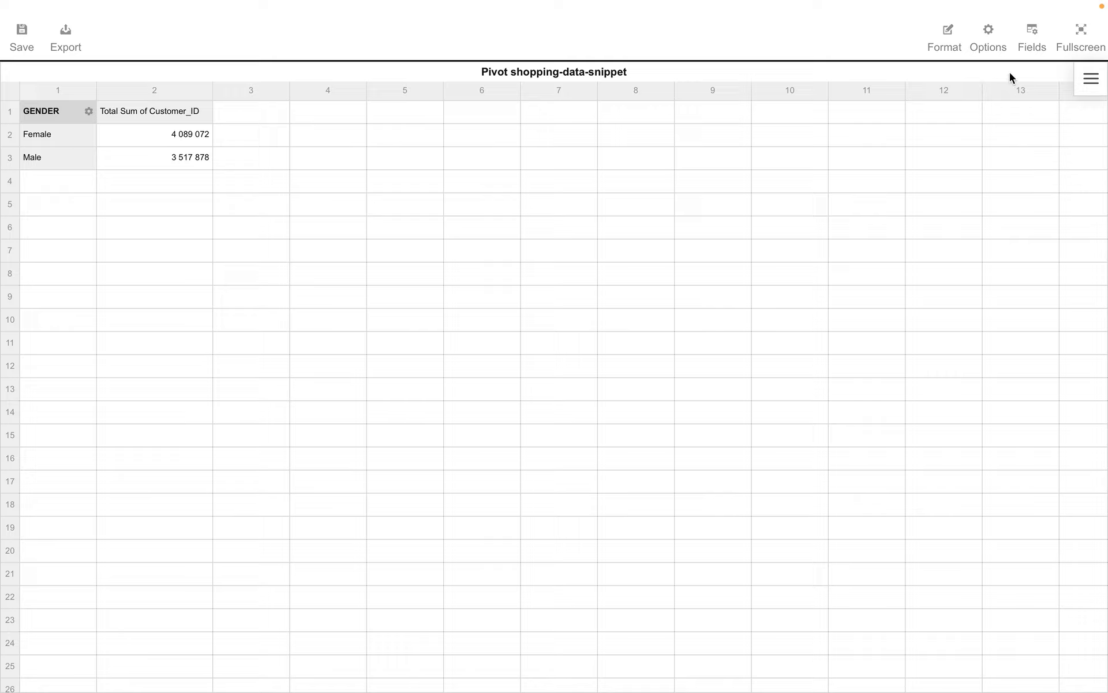
click(988, 40)
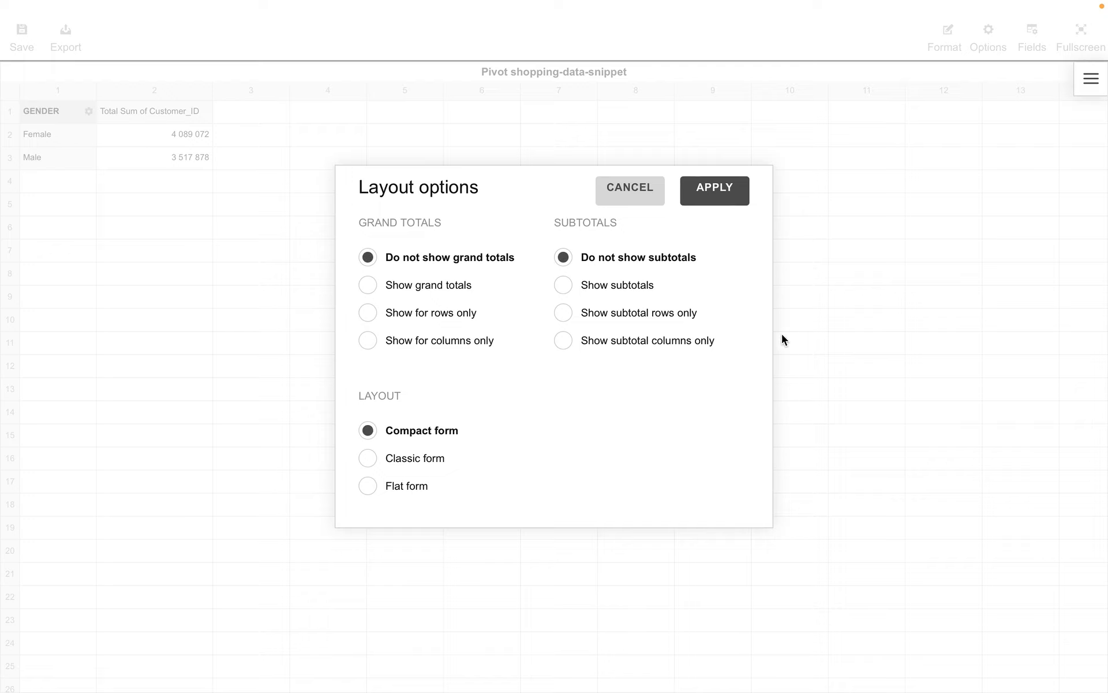
click(444, 289)
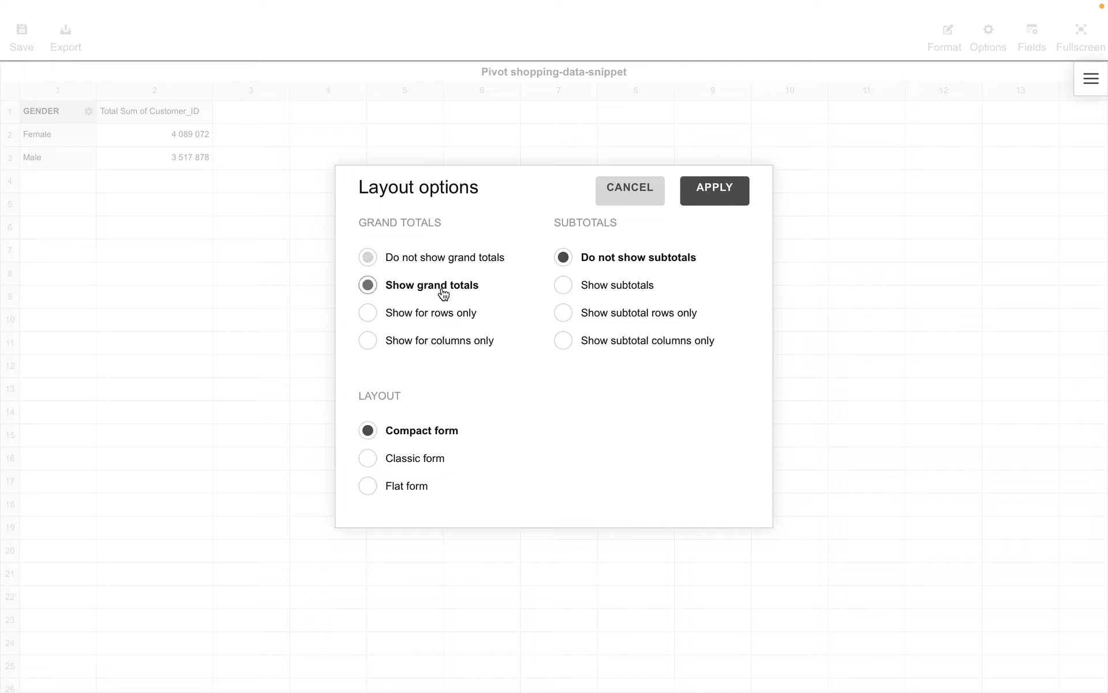
click(589, 294)
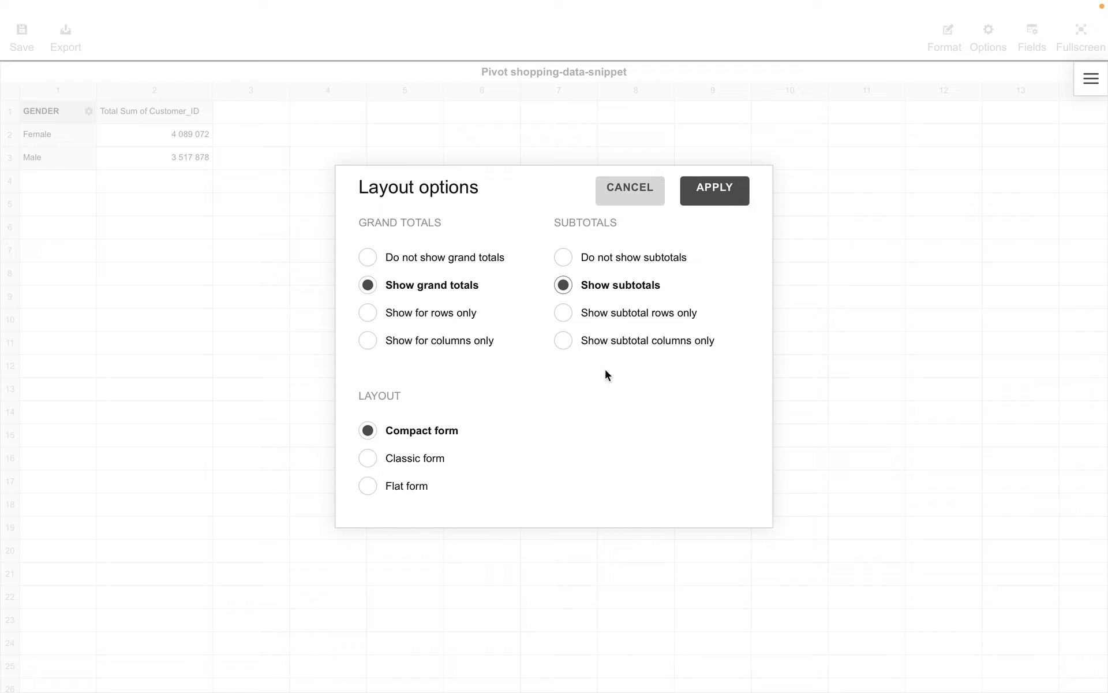
click(421, 461)
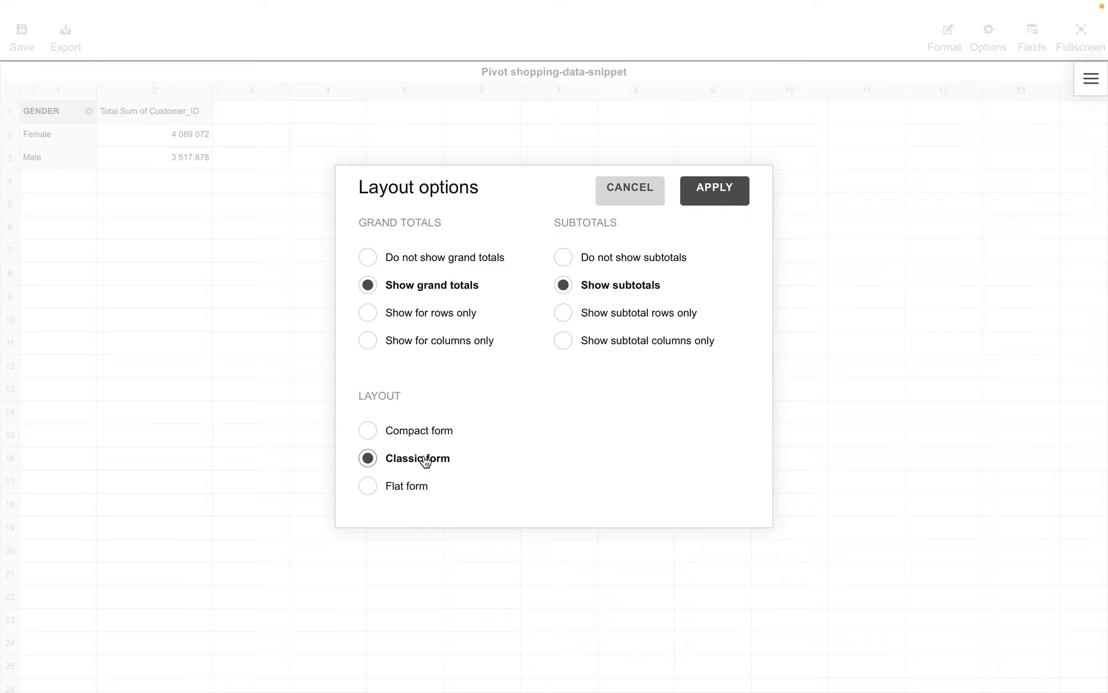
click(726, 201)
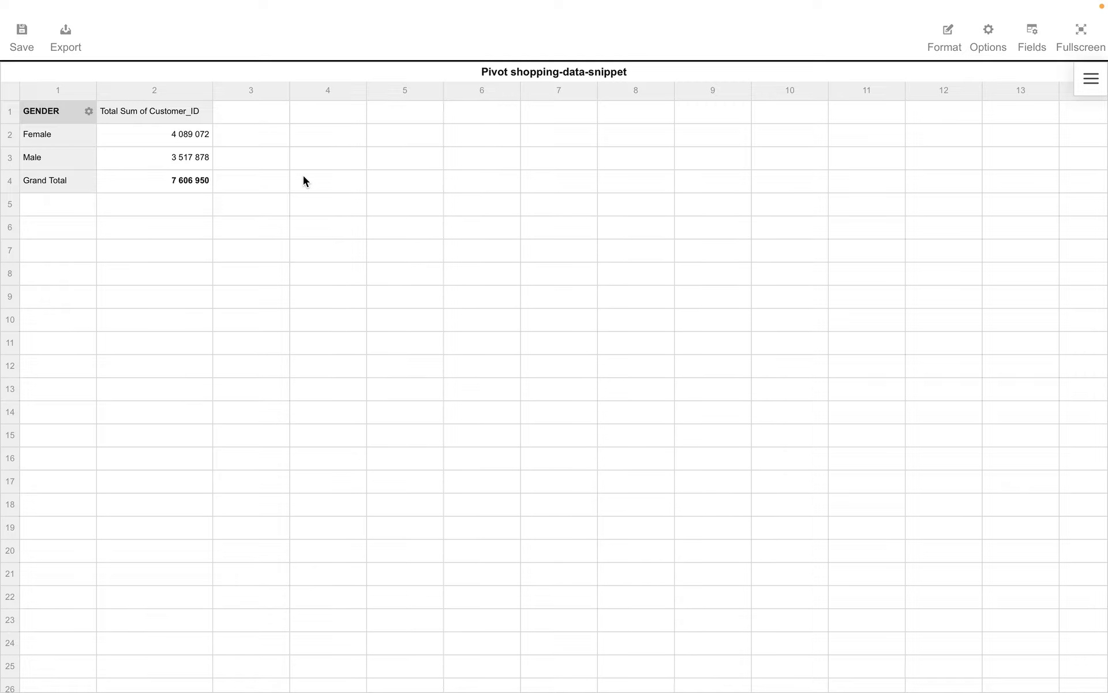
Replace Customer_ID with the count of Item_Purchased as the pivot value and check the figures per gender and overall.
click(1034, 38)
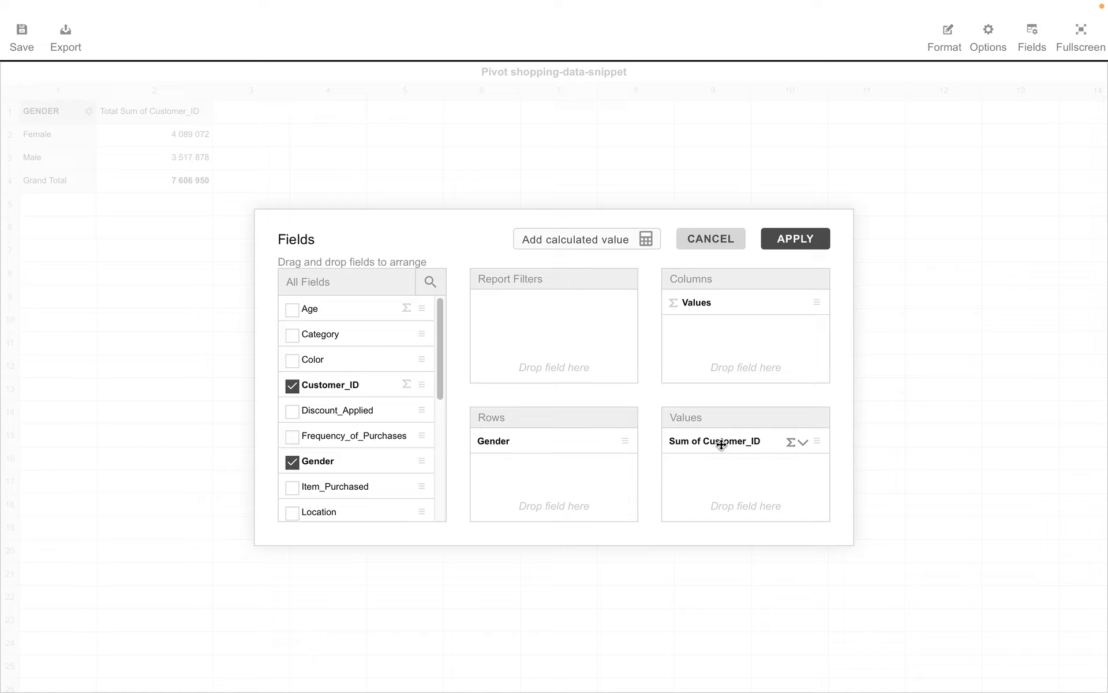
drag(721, 442, 326, 435)
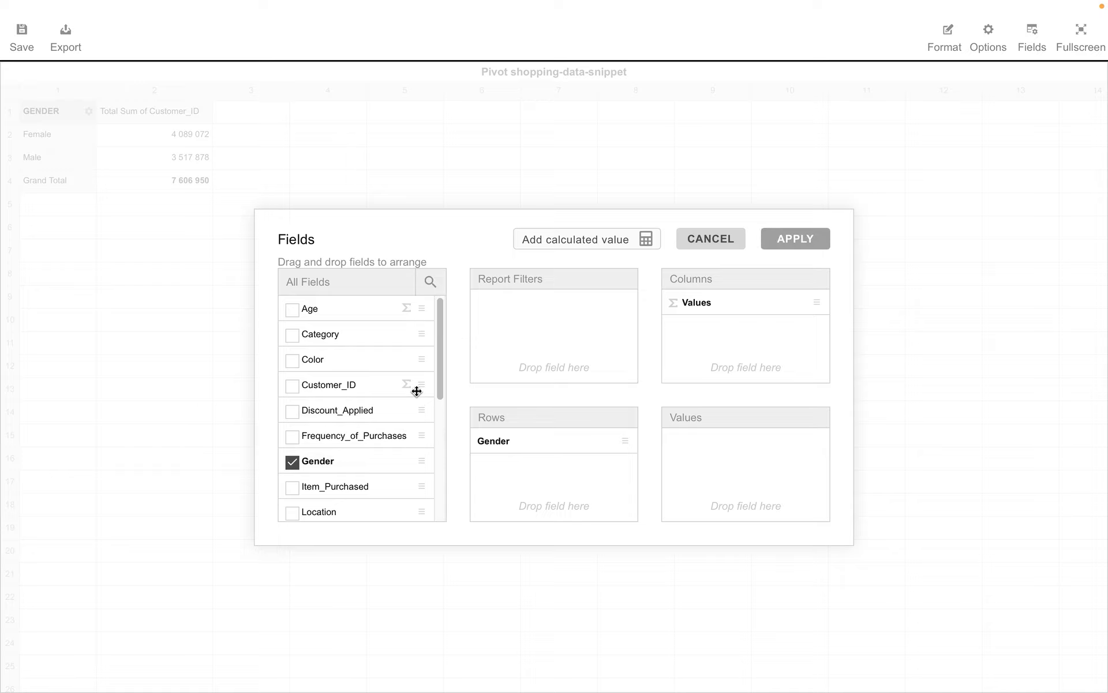
drag(344, 485, 725, 464)
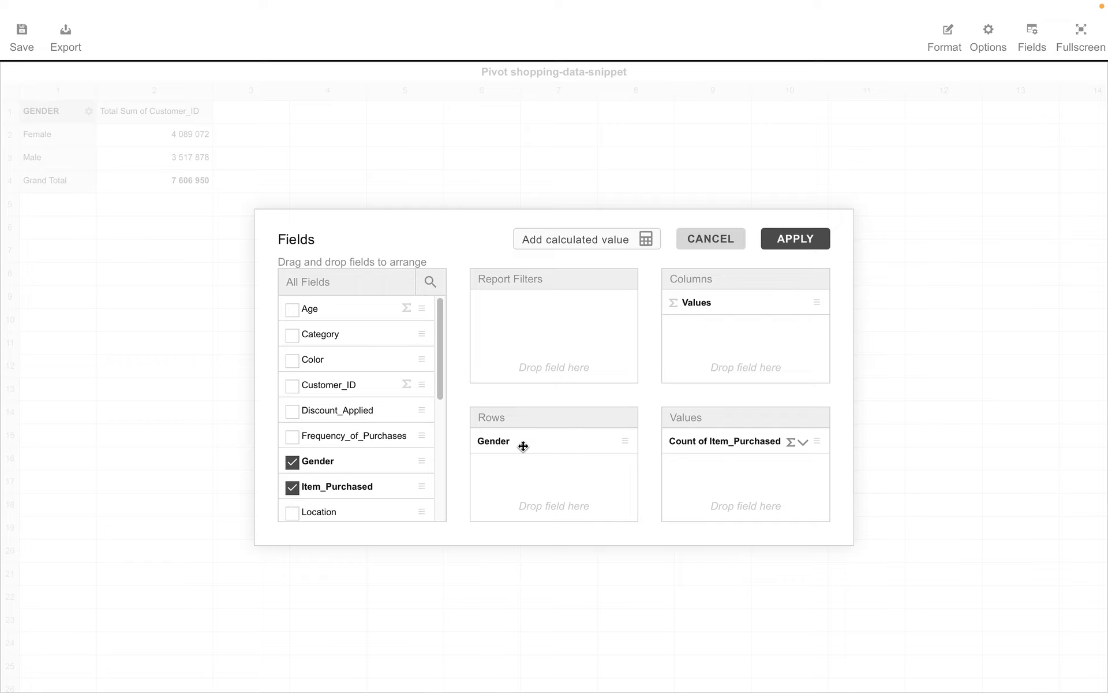
click(795, 239)
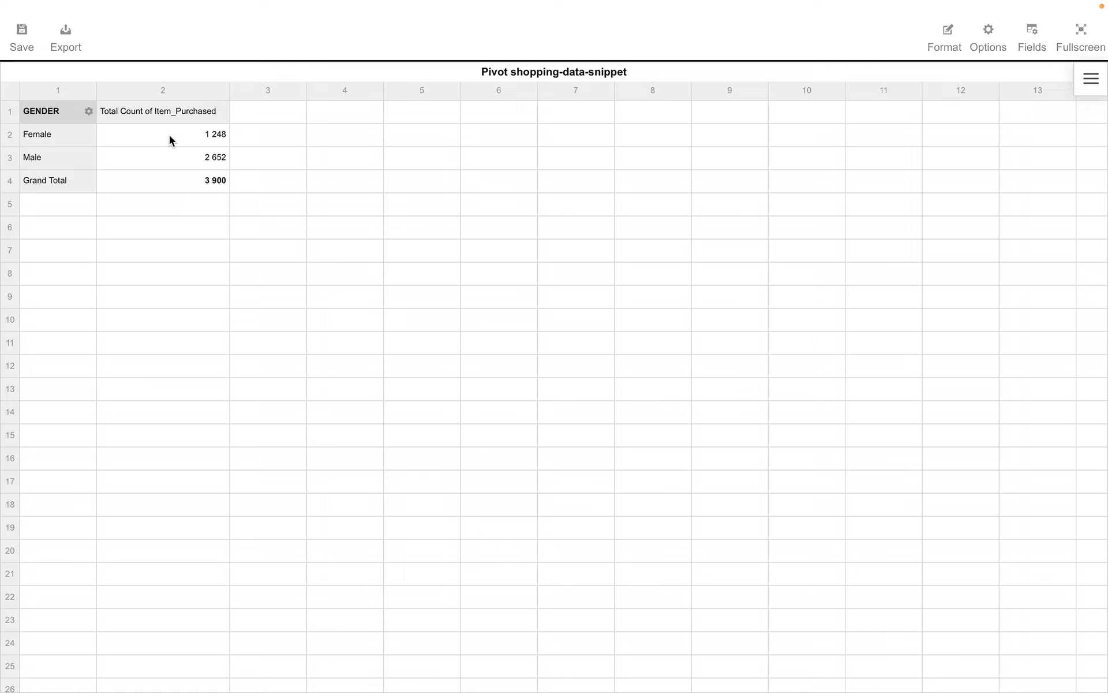
click(215, 134)
click(199, 161)
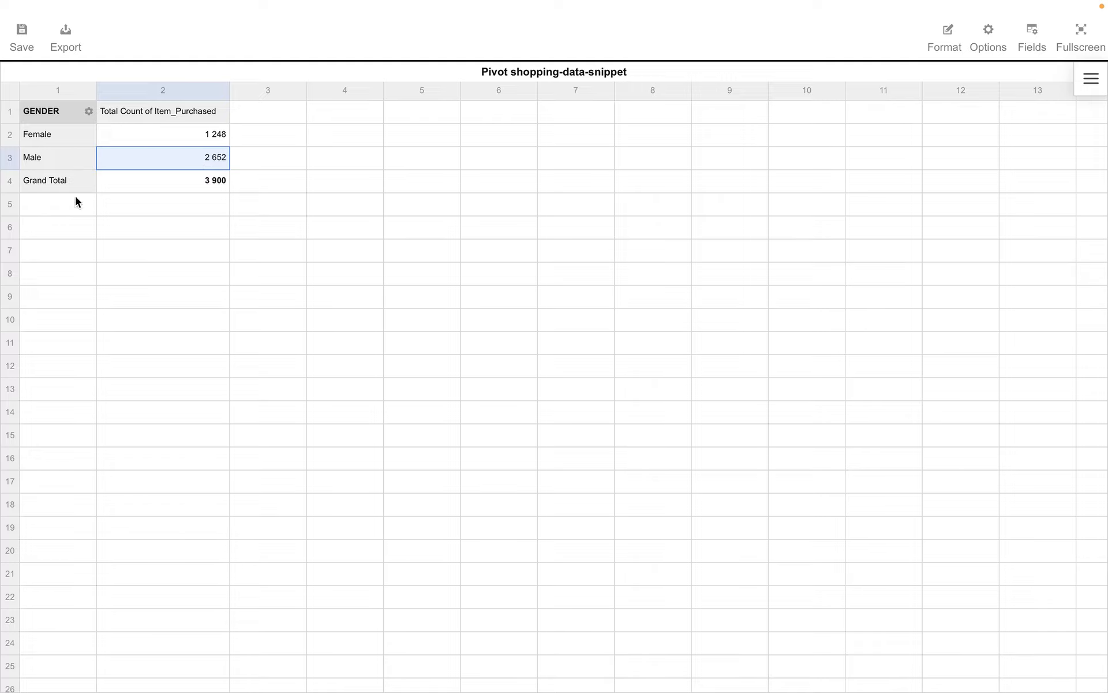
click(169, 182)
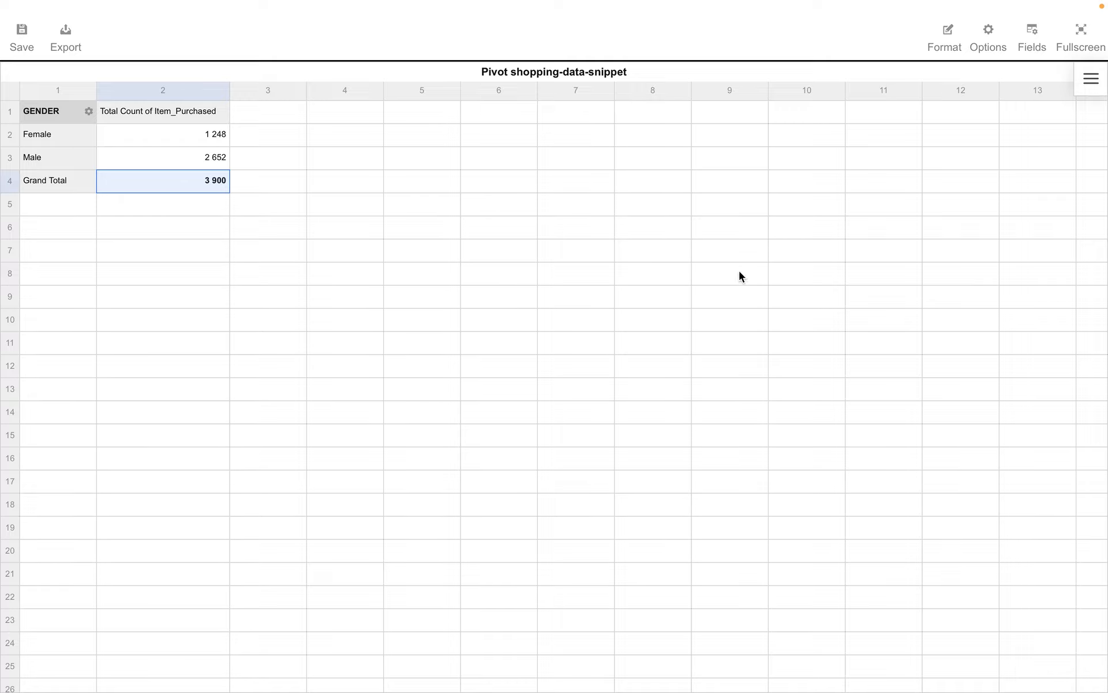
Replace Gender with Item_Purchased as the pivot's row field and apply the change.
click(1029, 47)
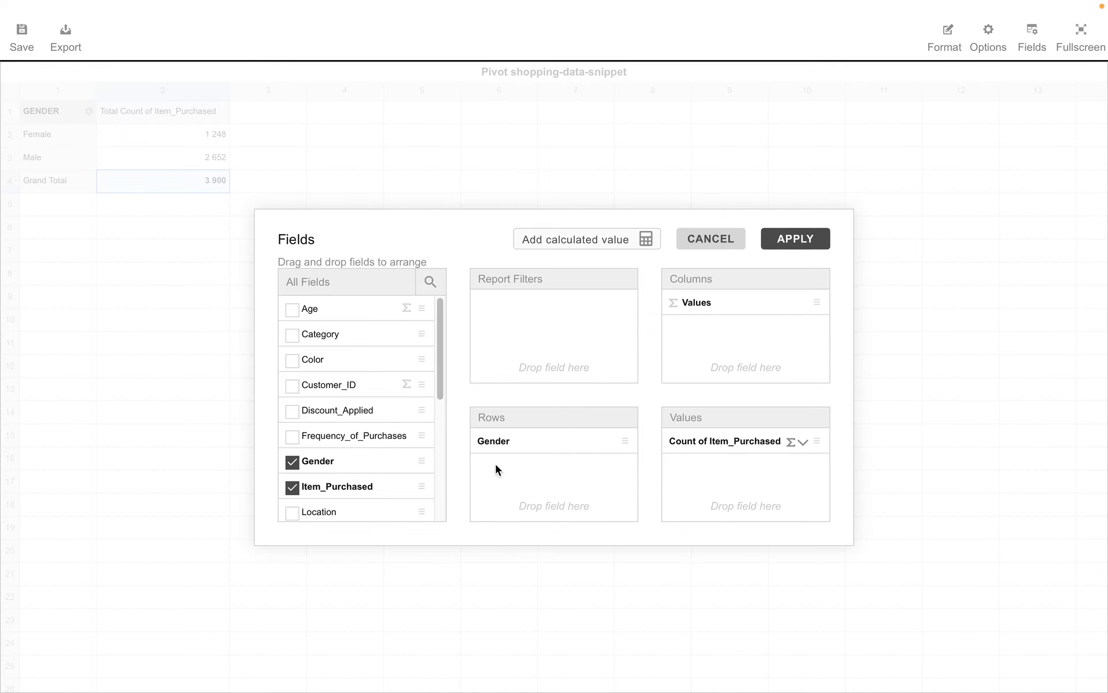
scroll(349, 394, down, 3)
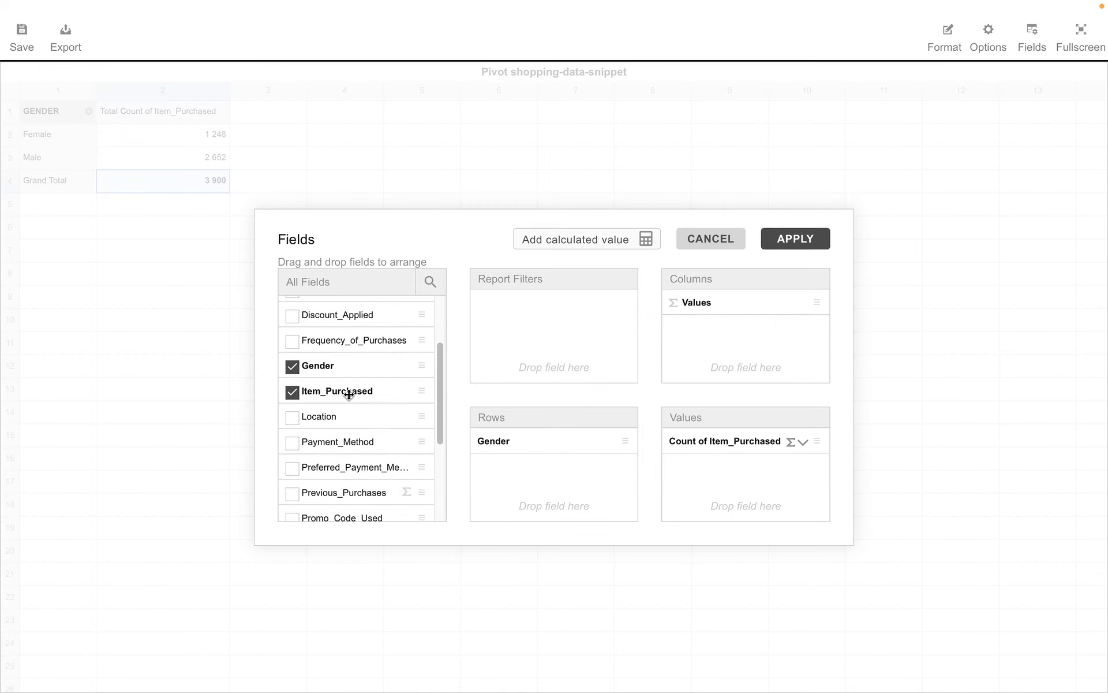
scroll(348, 394, up, 3)
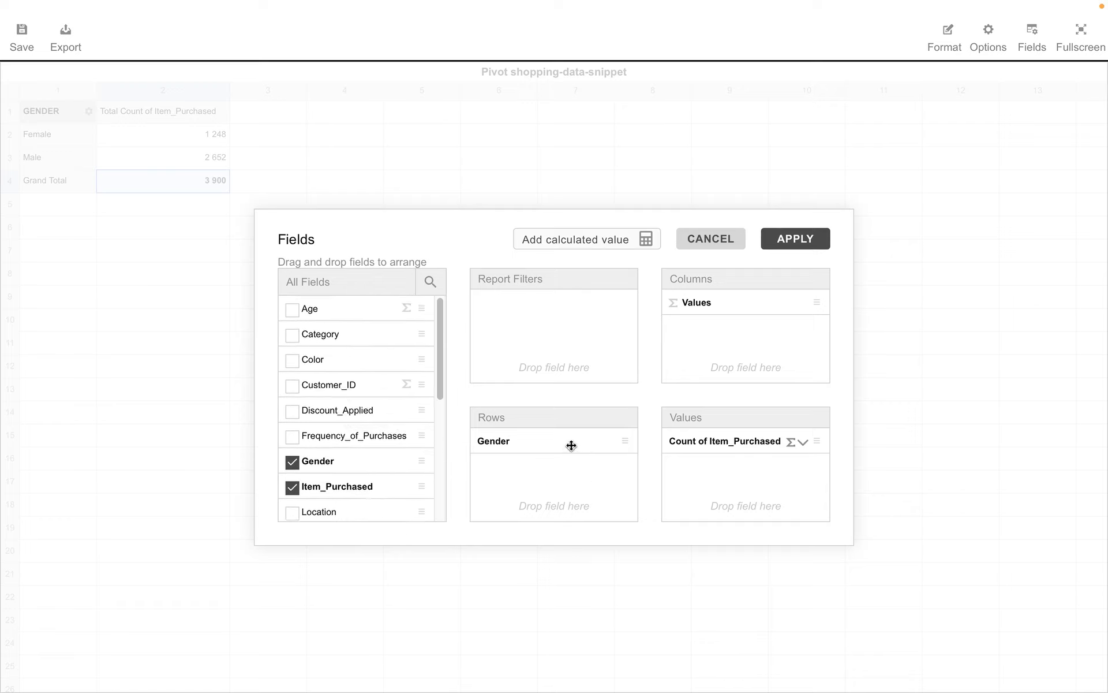
drag(571, 445, 375, 444)
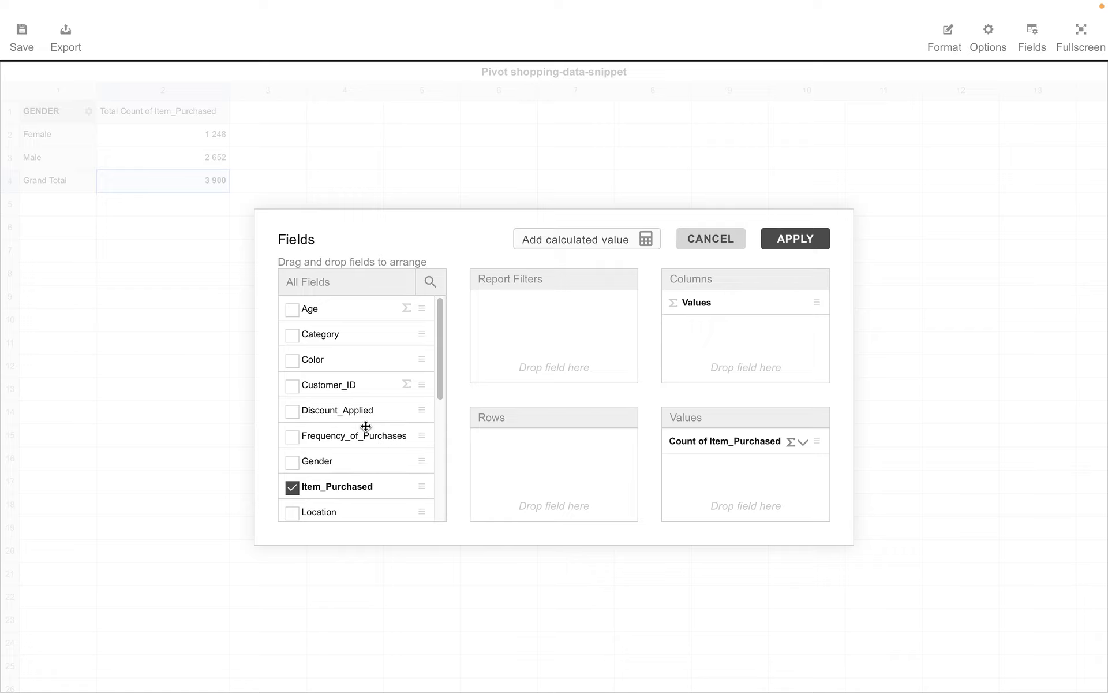
drag(358, 485, 539, 469)
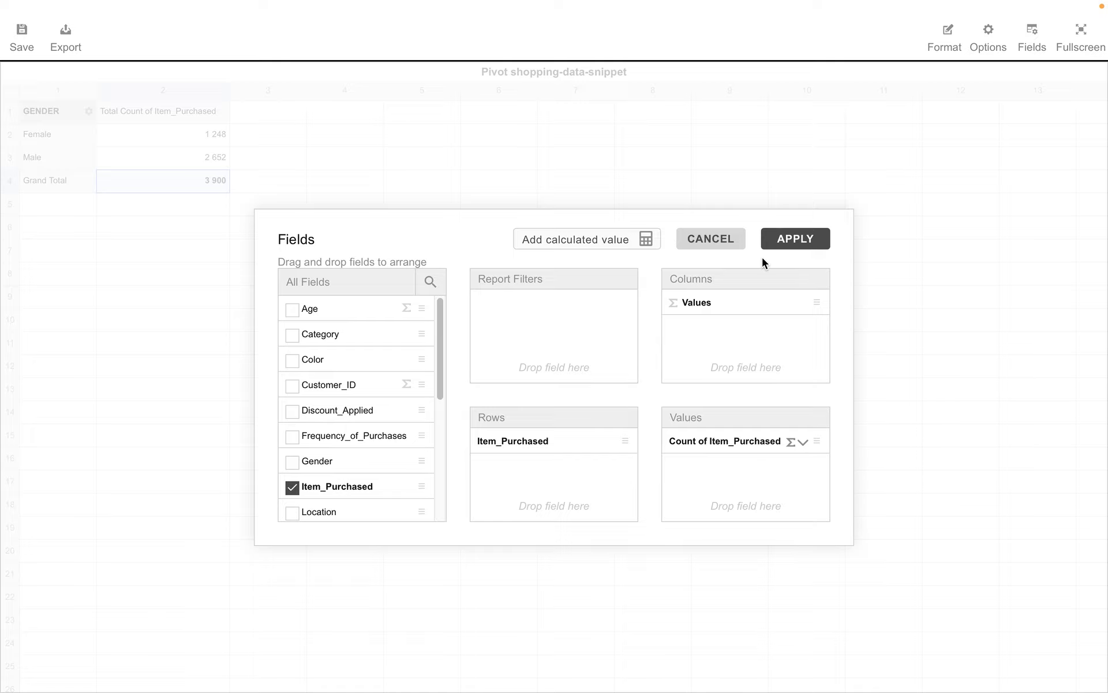
click(789, 247)
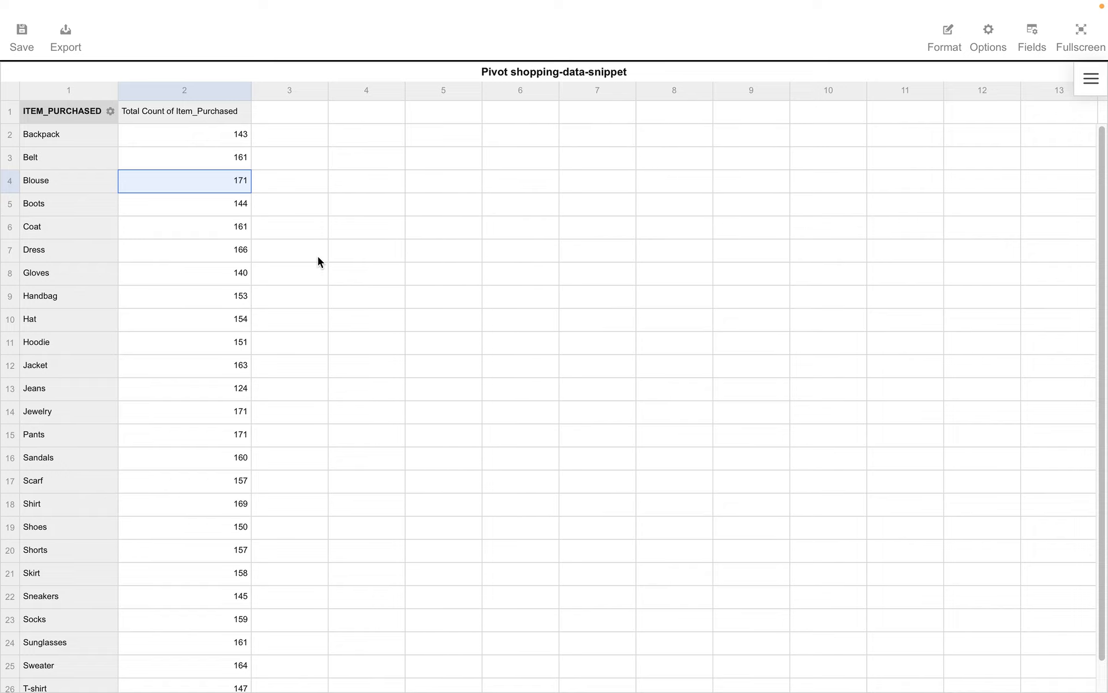
Sort the pivot rows by Total Count of Item_Purchased in descending order.
scroll(318, 255, down, 1)
scroll(317, 255, up, 1)
click(244, 114)
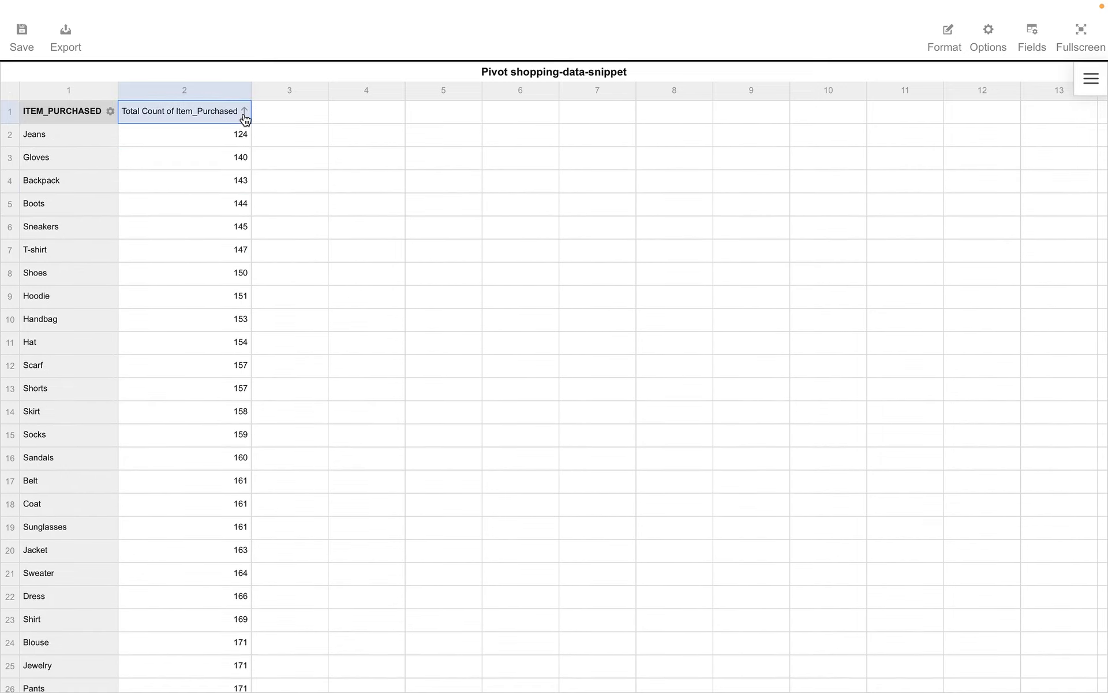
click(244, 114)
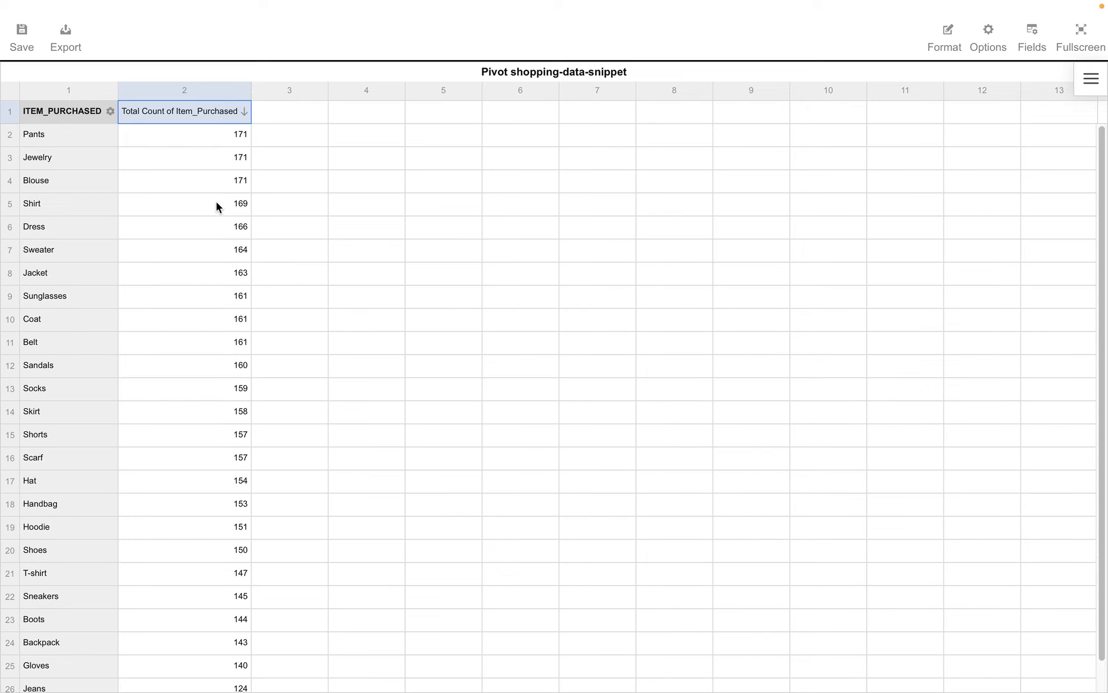
Clear the alphabetical sort on Item_Purchased and filter it to the bottom 10 items by Count of Item_Purchased.
click(110, 113)
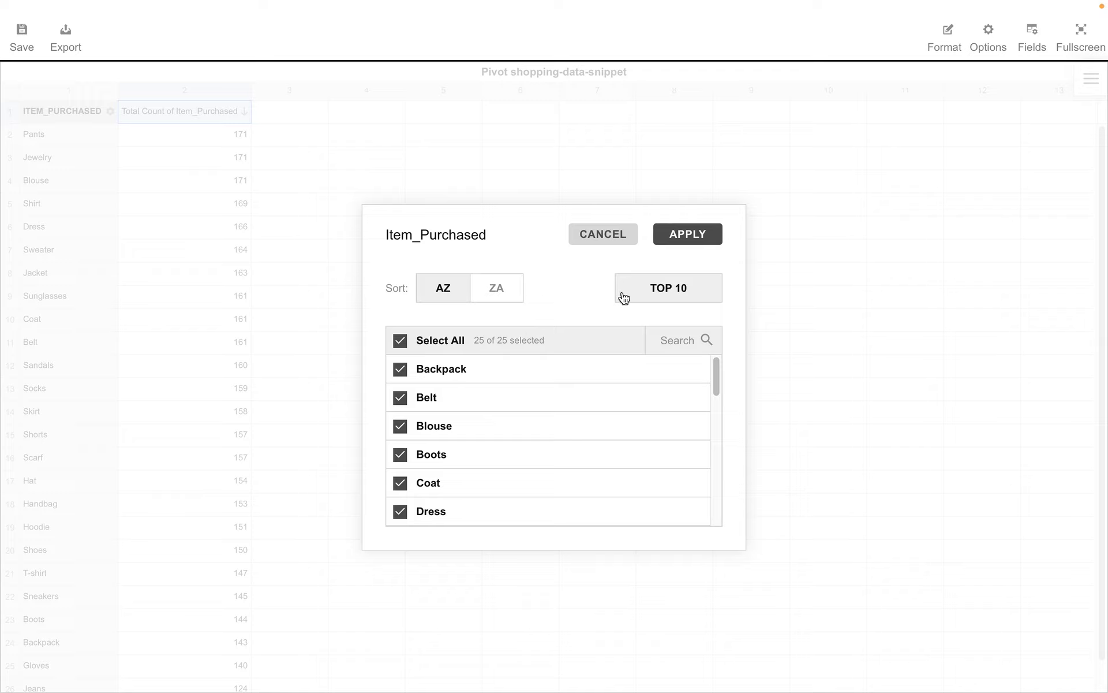
click(650, 293)
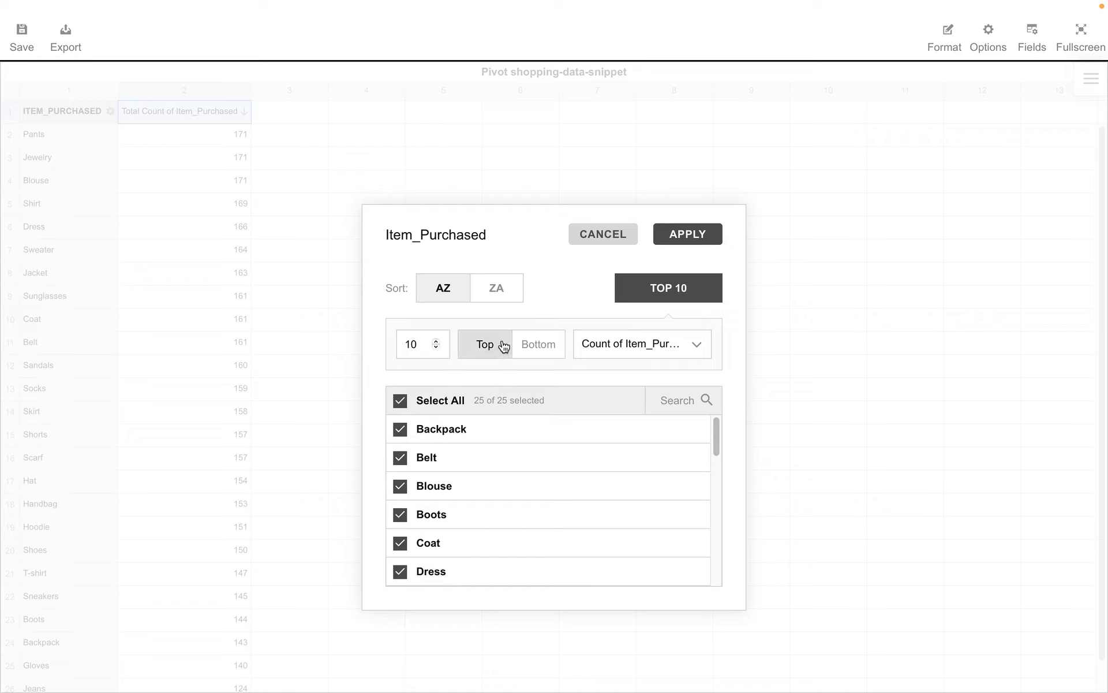
click(449, 292)
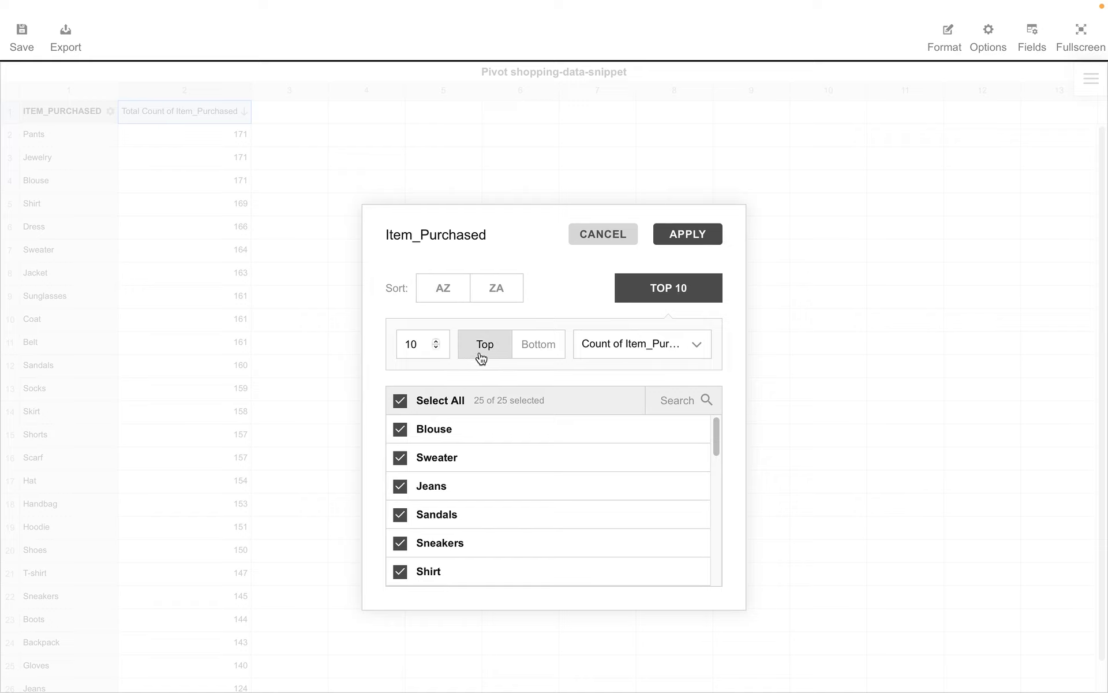
click(480, 357)
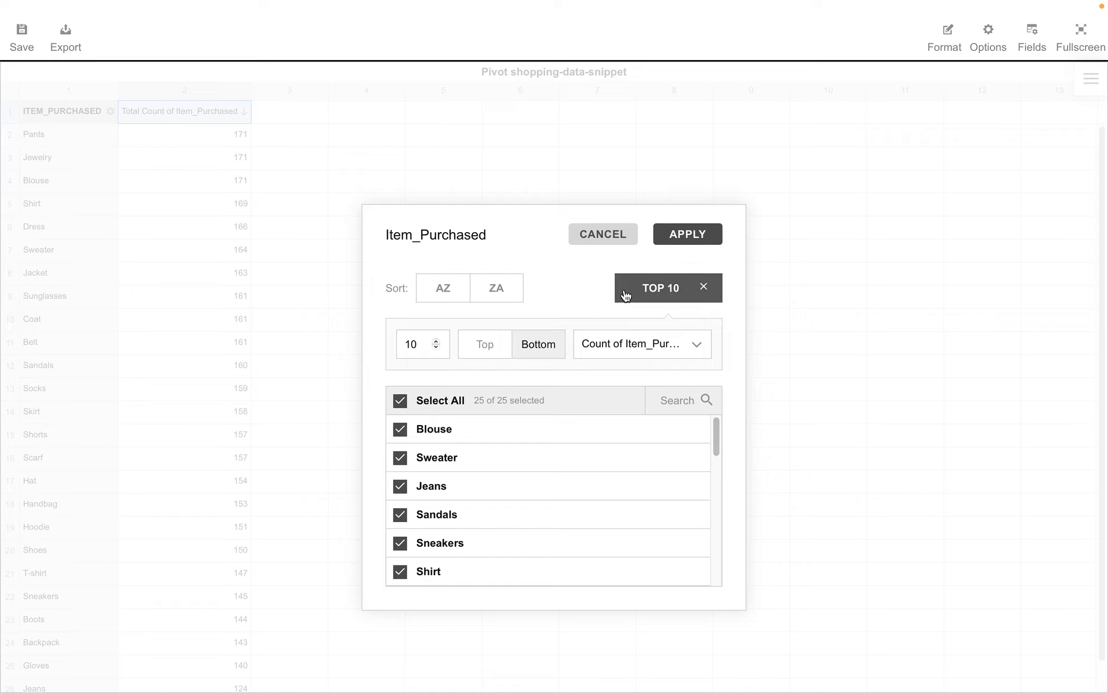
click(673, 241)
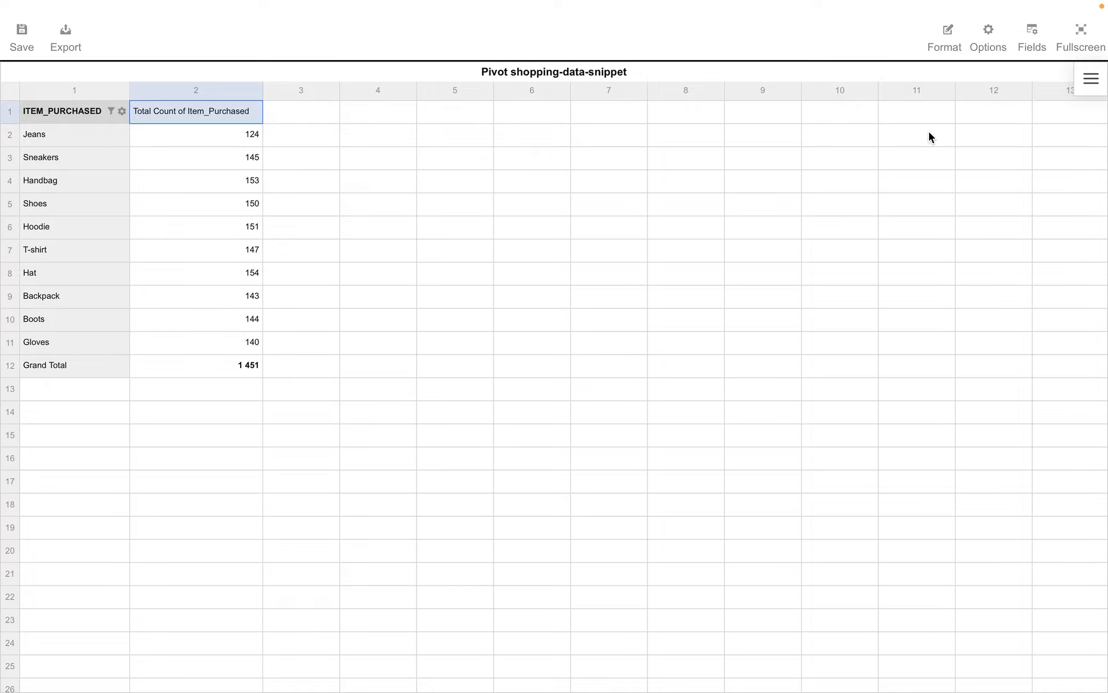
Replace Item_Purchased with Category as the pivot's row field and apply the change.
click(1033, 40)
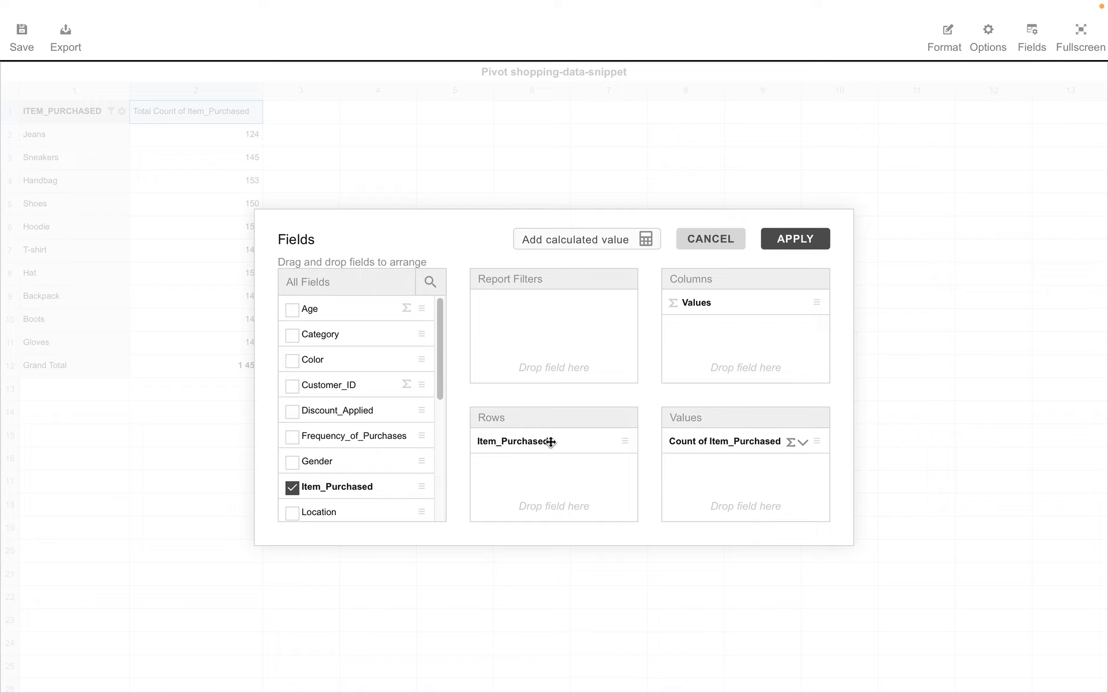
drag(550, 442, 370, 441)
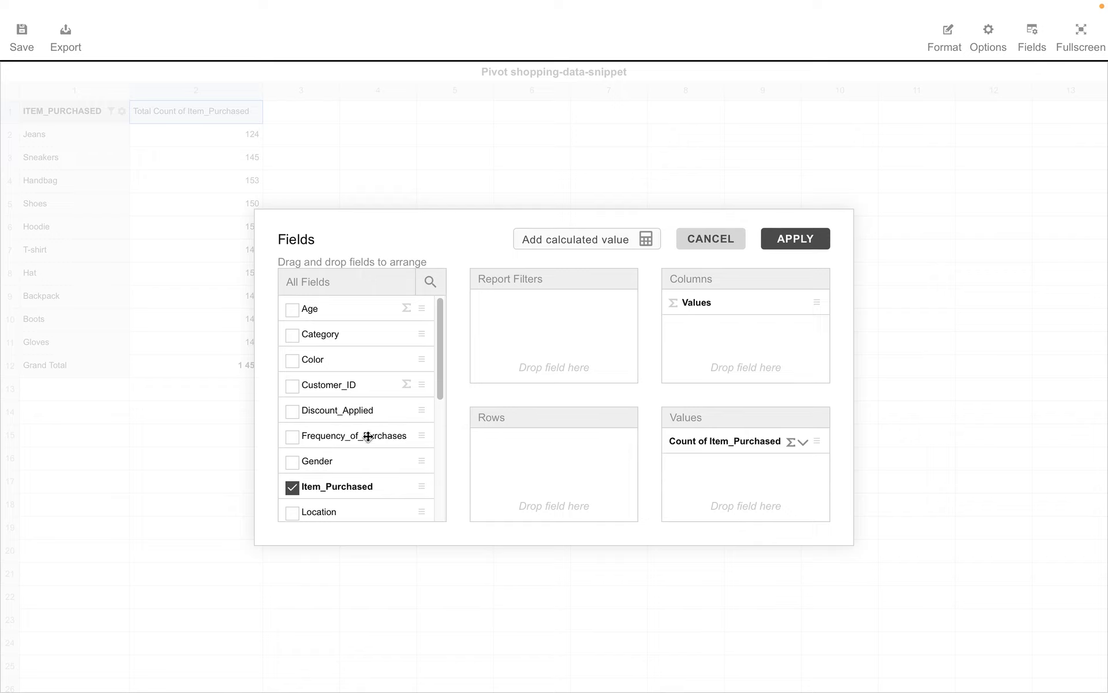
drag(316, 333, 531, 467)
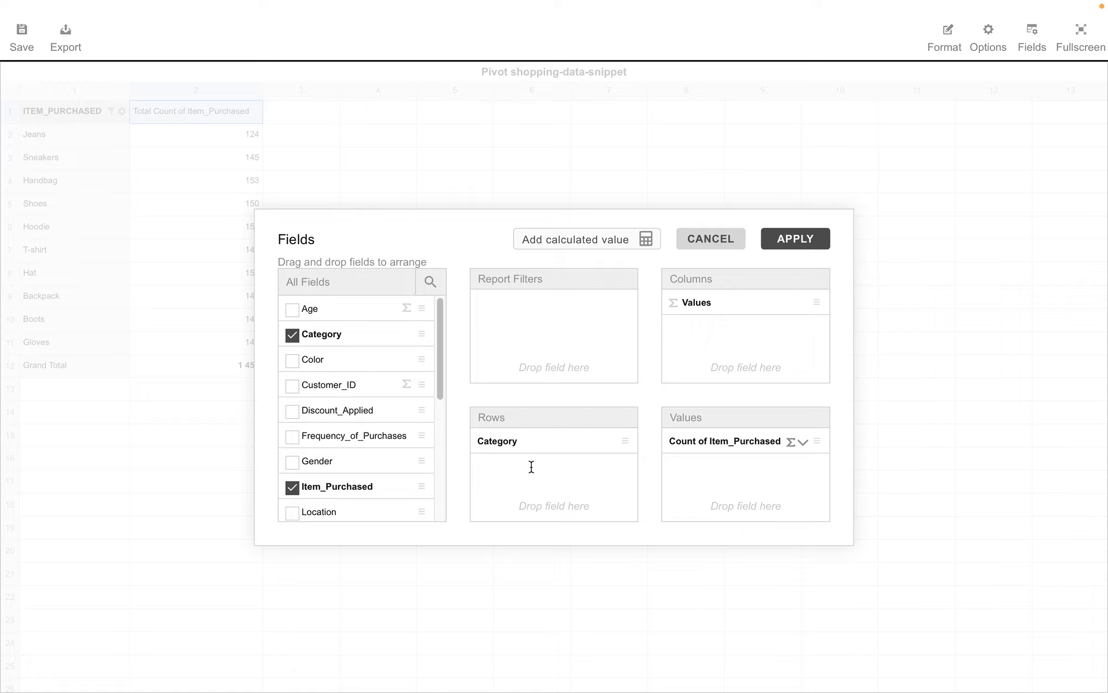
click(790, 241)
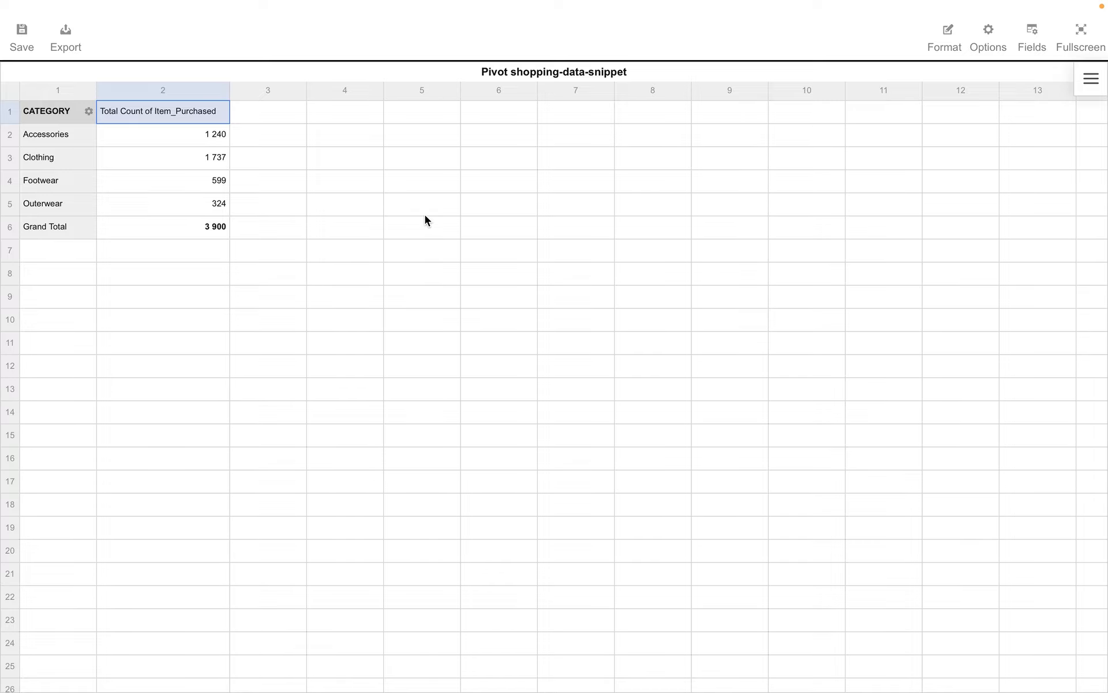
Replace Category with Location as the pivot's row field and apply the change.
click(1031, 45)
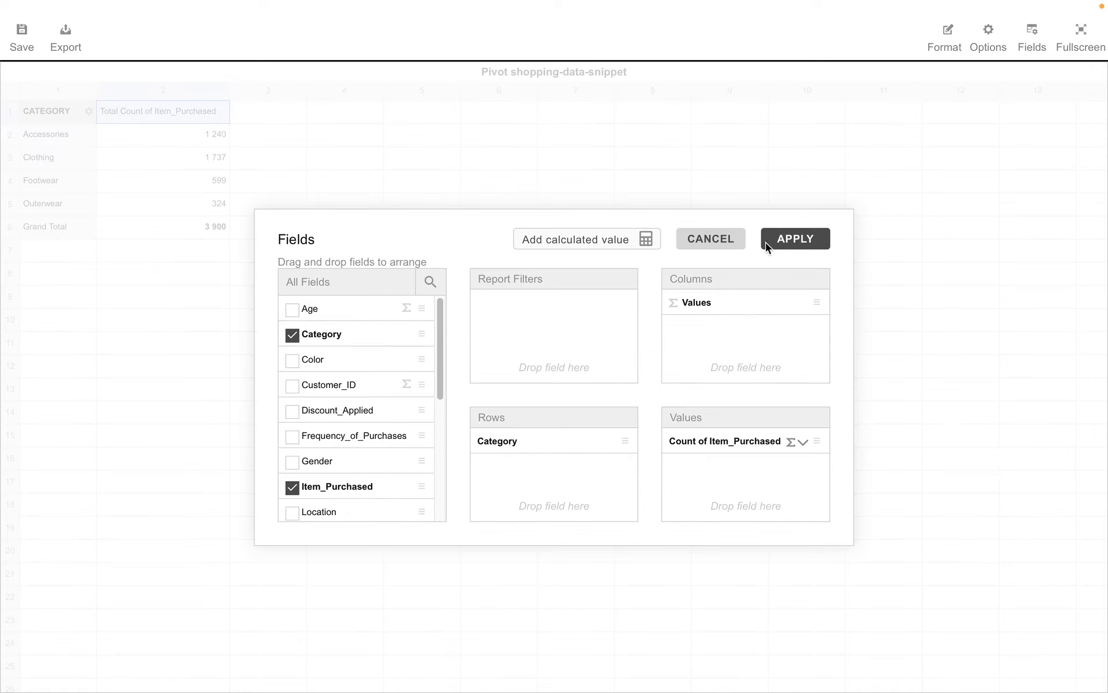
drag(565, 441, 371, 435)
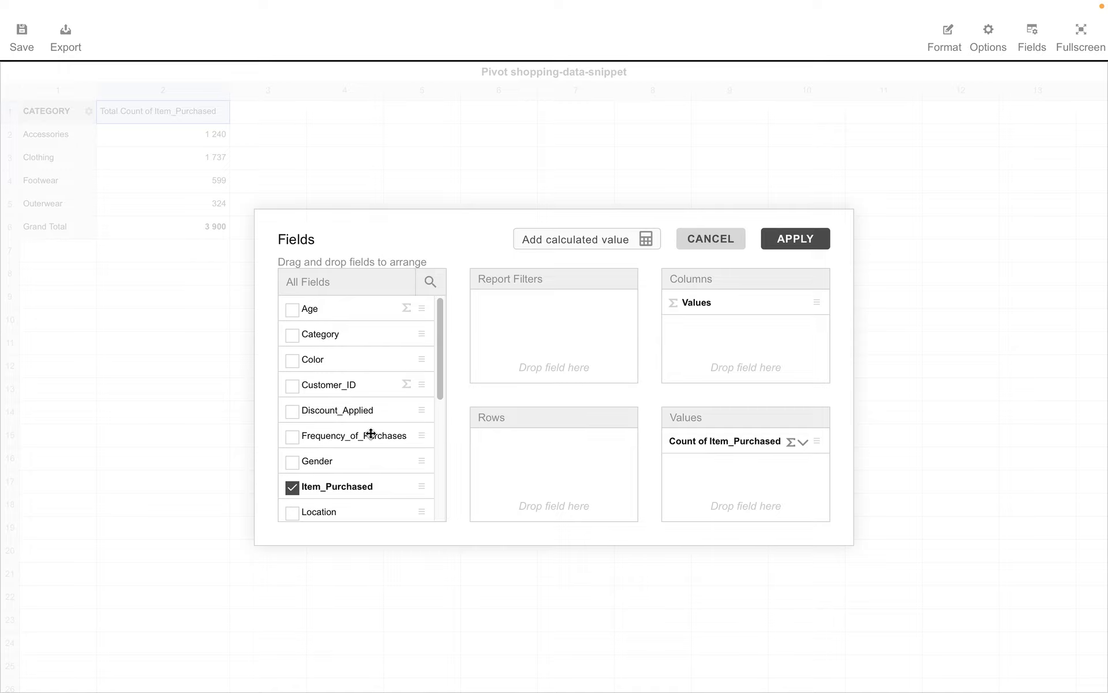
drag(380, 511, 537, 491)
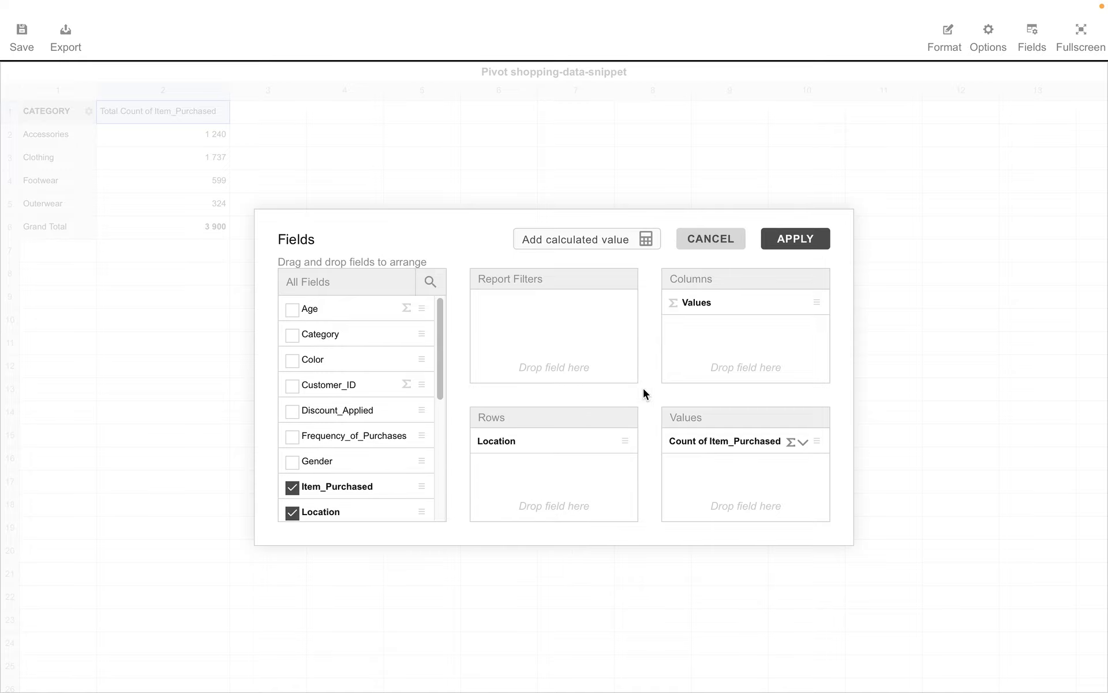
click(788, 239)
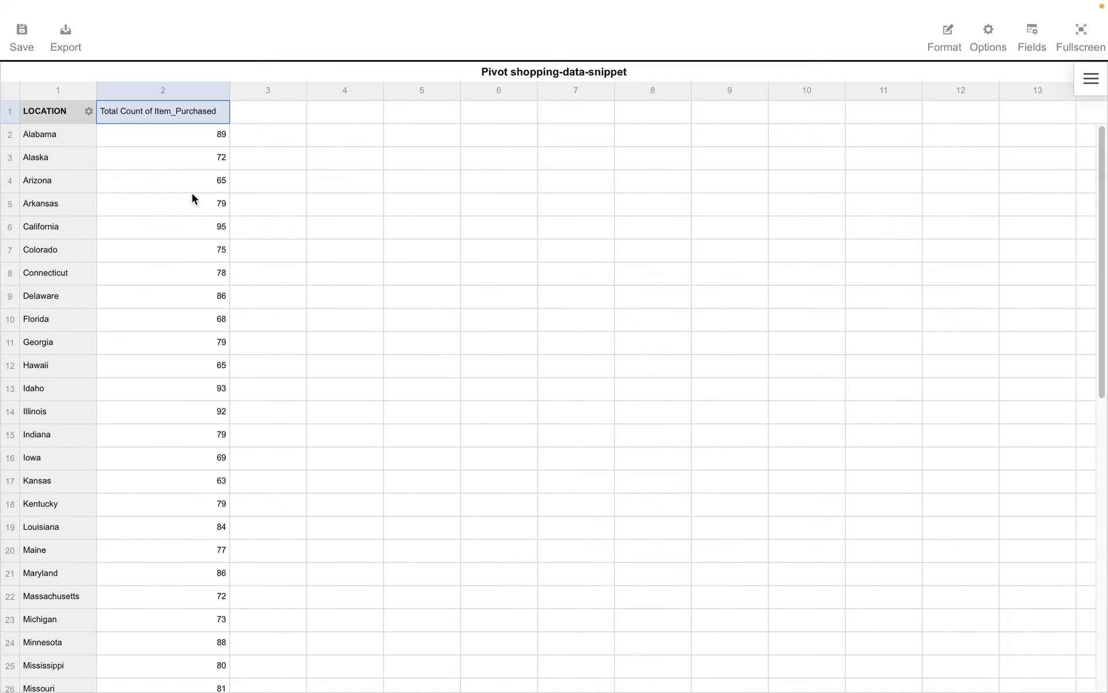
Add a conditional formatting rule for Count of Item_Purchased values greater than 90.
scroll(200, 344, down, 7)
scroll(199, 344, down, 4)
scroll(200, 344, up, 10)
mouse_move(947, 49)
click(946, 106)
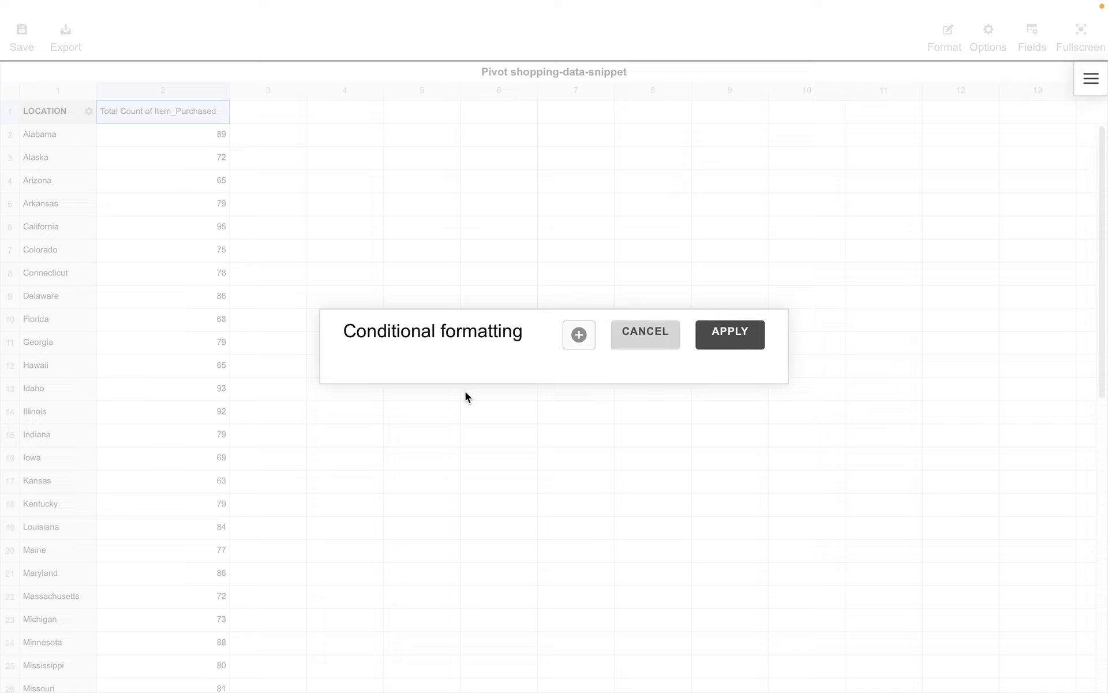
click(576, 335)
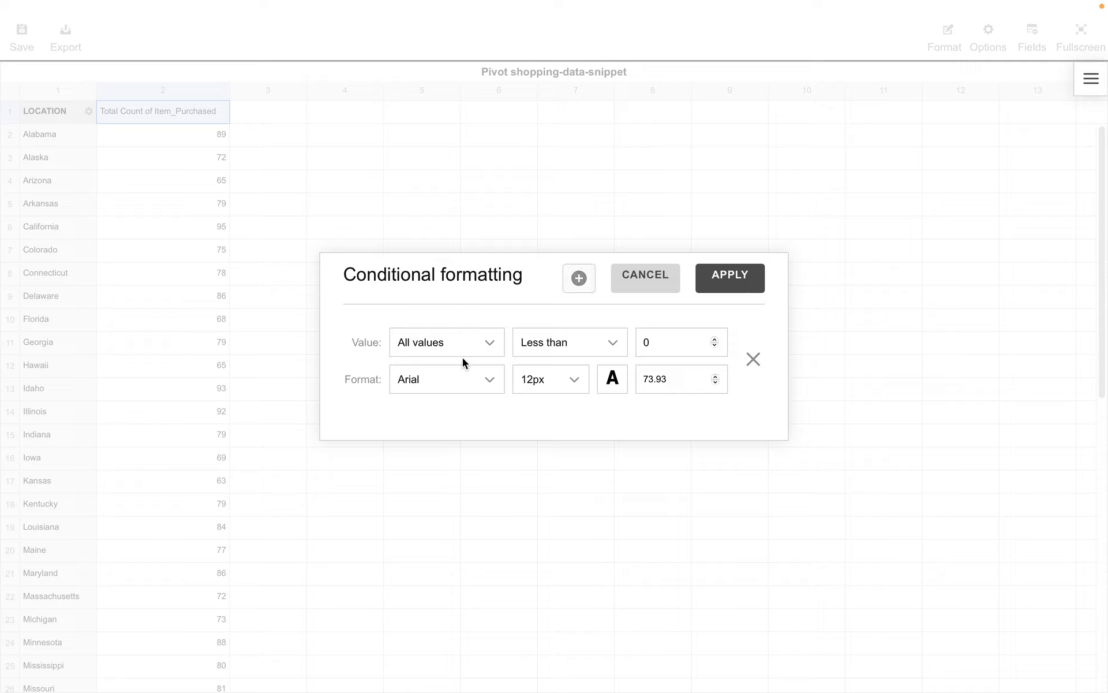
click(442, 346)
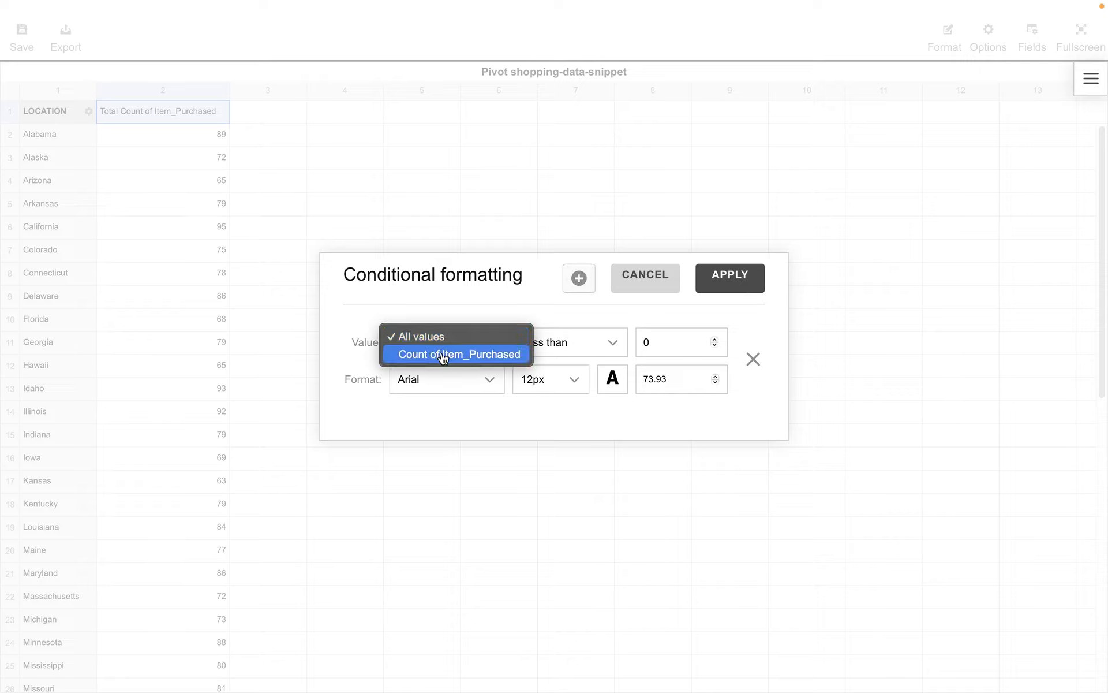
click(443, 354)
click(575, 347)
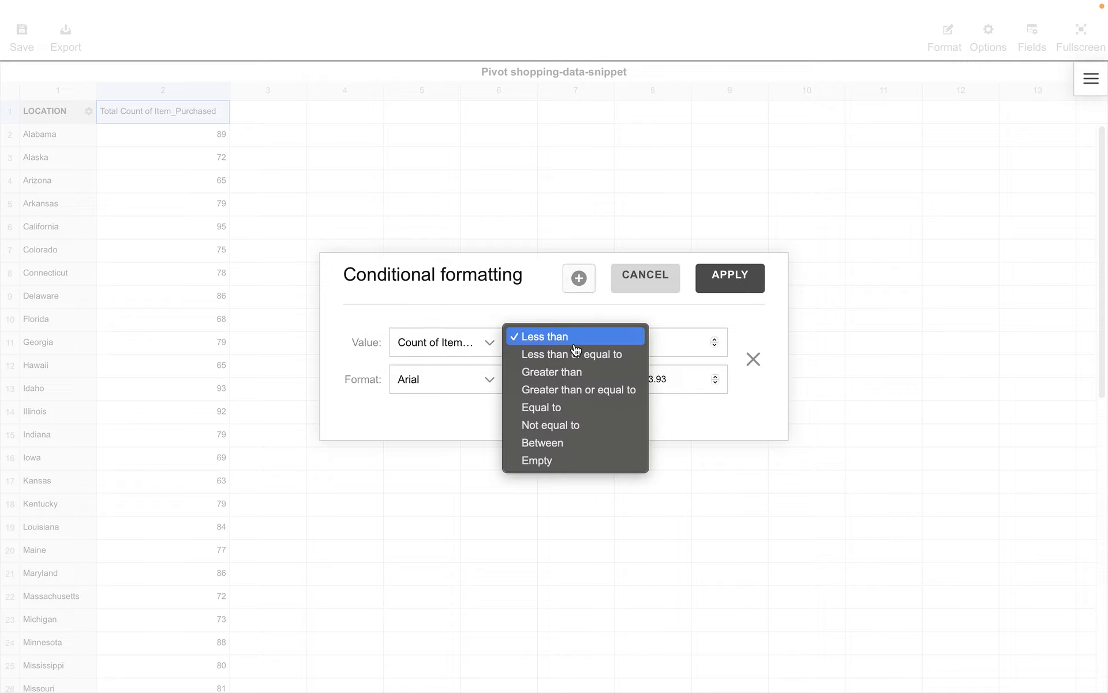
click(571, 372)
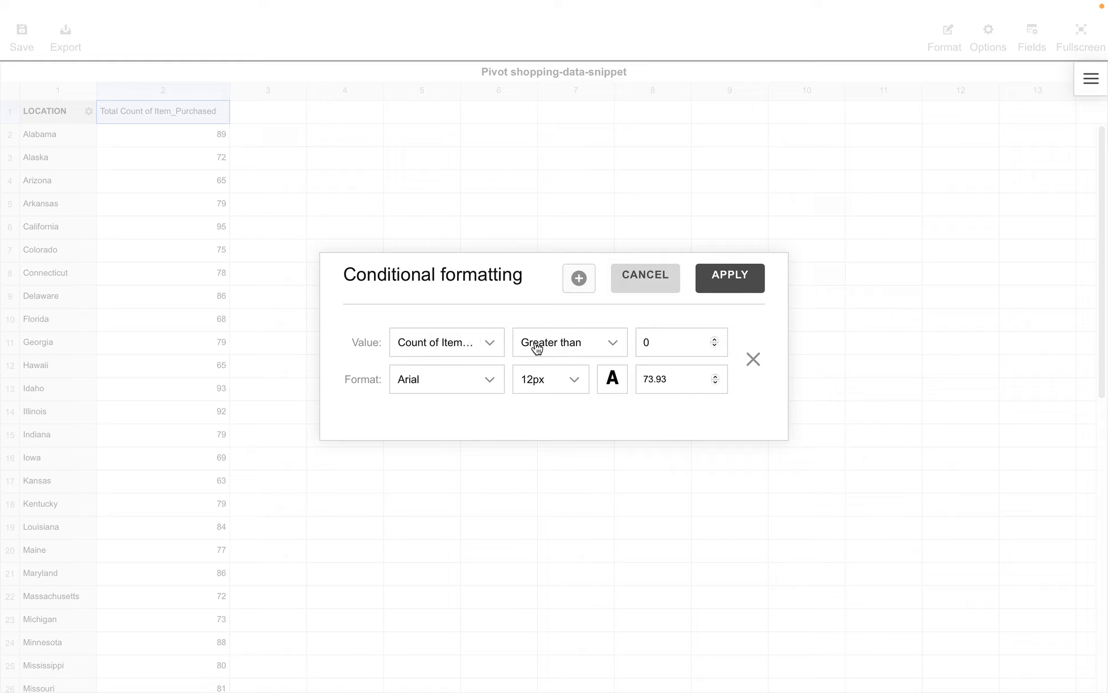
double_click(646, 341)
text(90)
Give the conditional formatting rule a green #8BC34A highlight, apply it and check the counts across all locations.
click(613, 378)
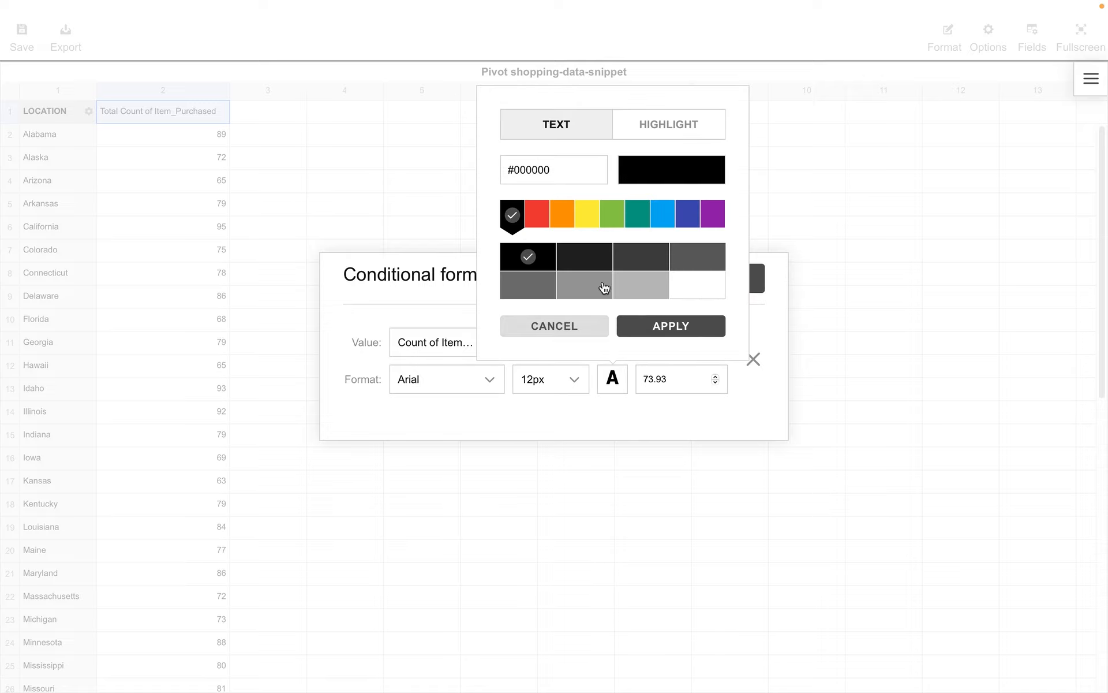
click(646, 131)
click(613, 213)
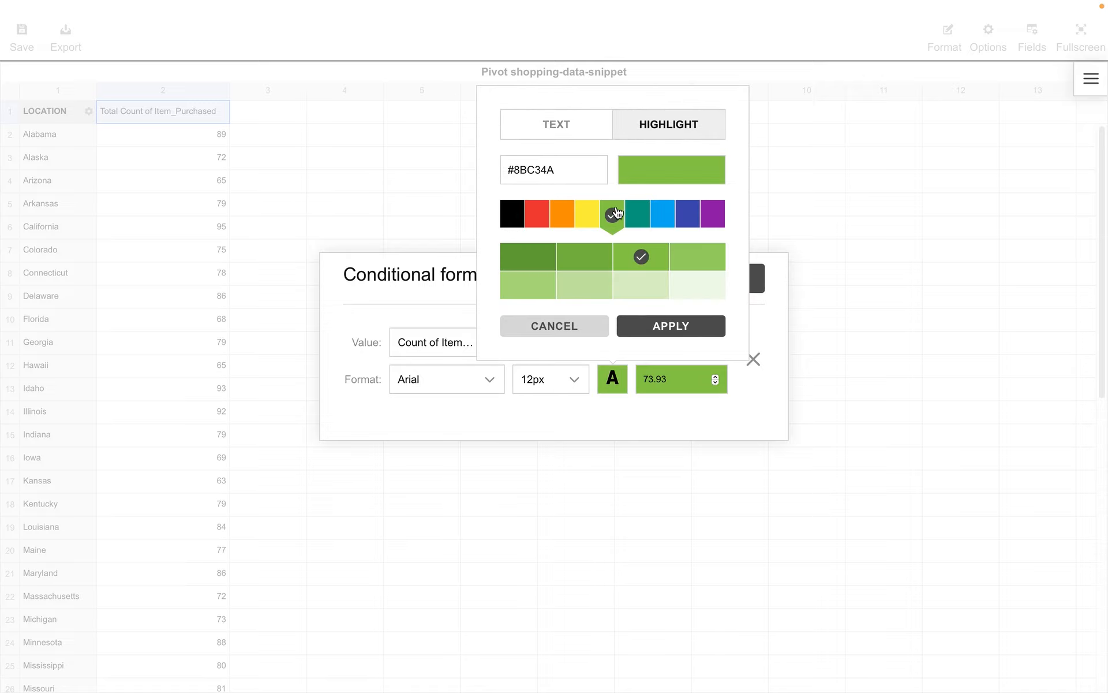
click(663, 327)
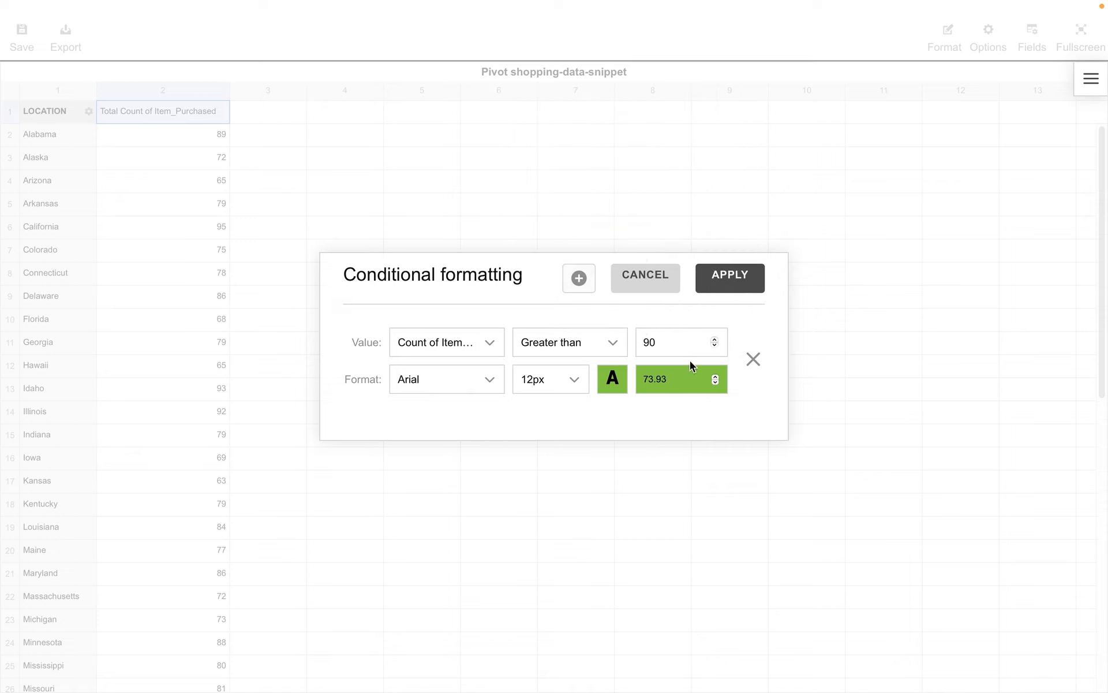
click(724, 286)
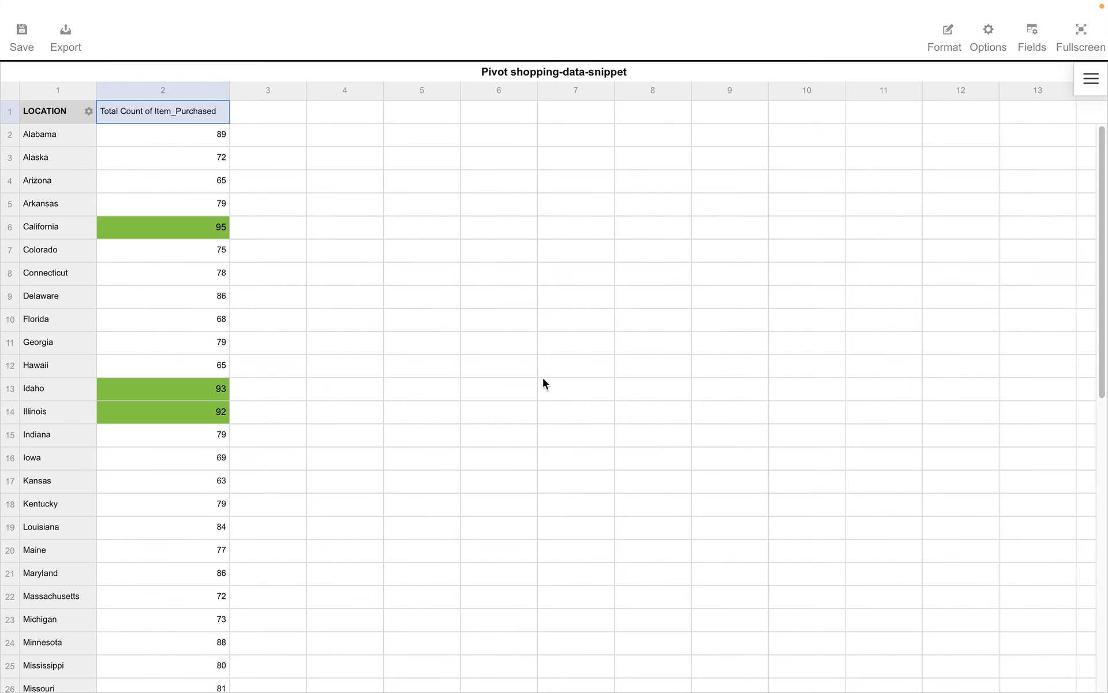
scroll(543, 378, down, 3)
scroll(543, 377, down, 10)
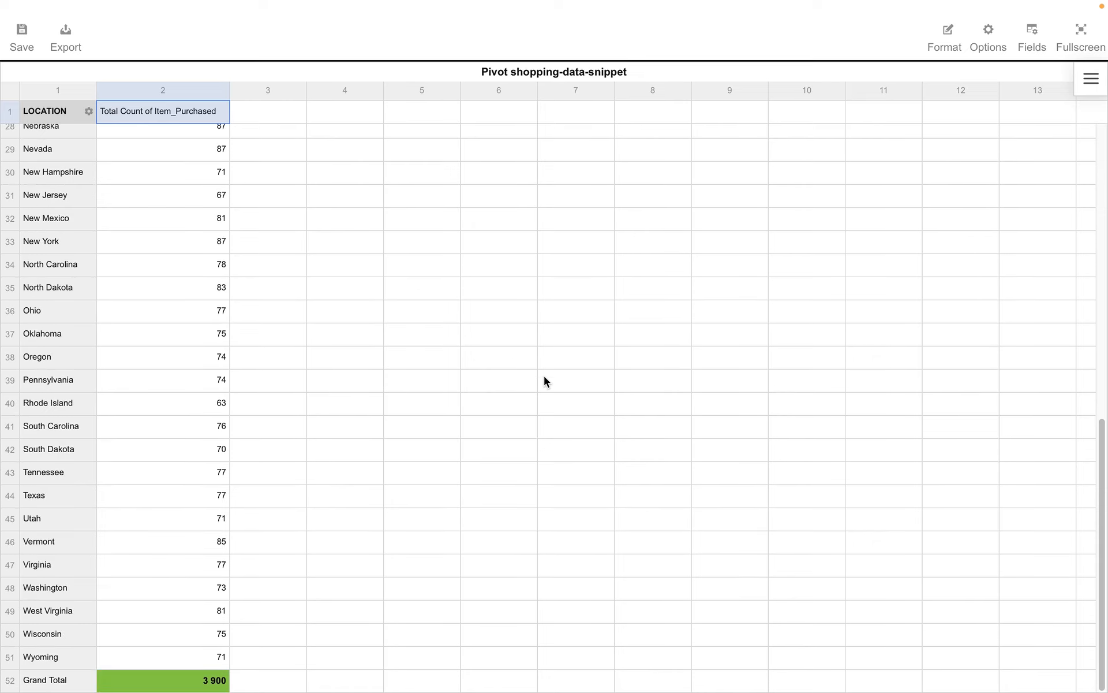
scroll(544, 376, up, 13)
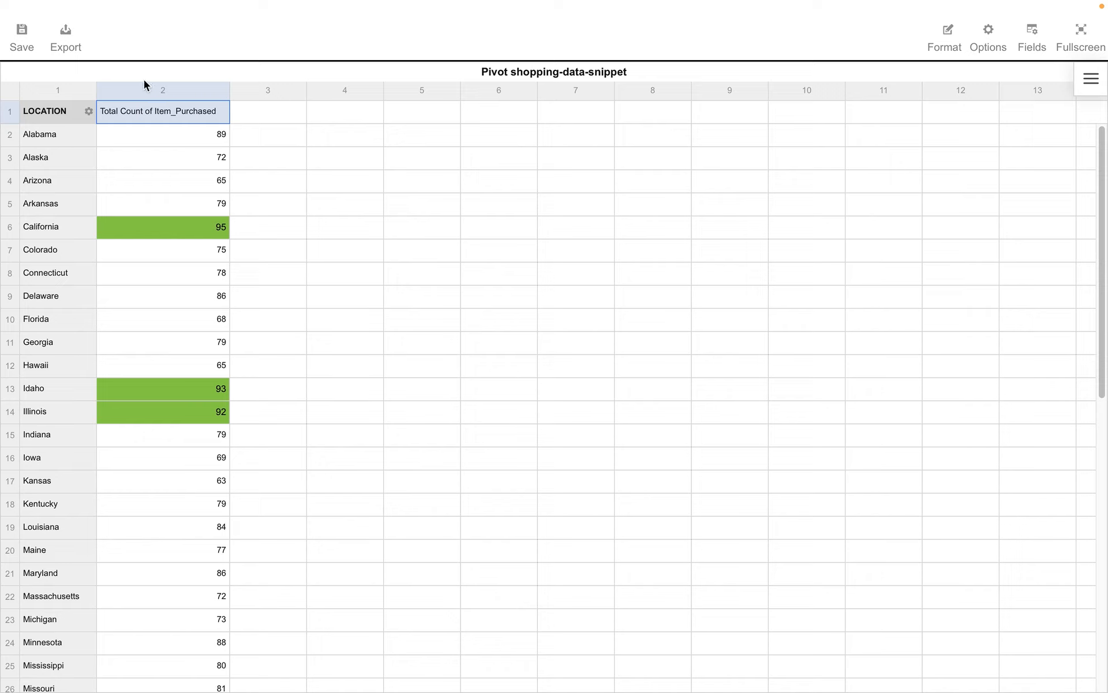
click(69, 40)
Add Category as a second row field under Location and Gender as a report filter, and apply the layout.
click(1020, 55)
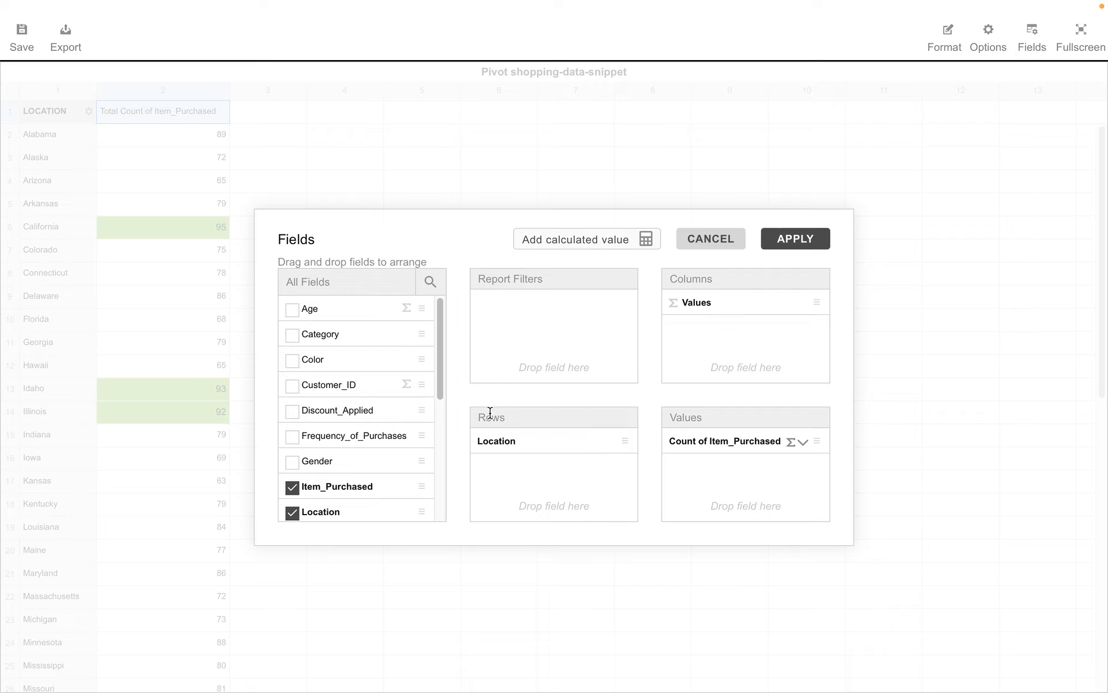
scroll(418, 429, down, 5)
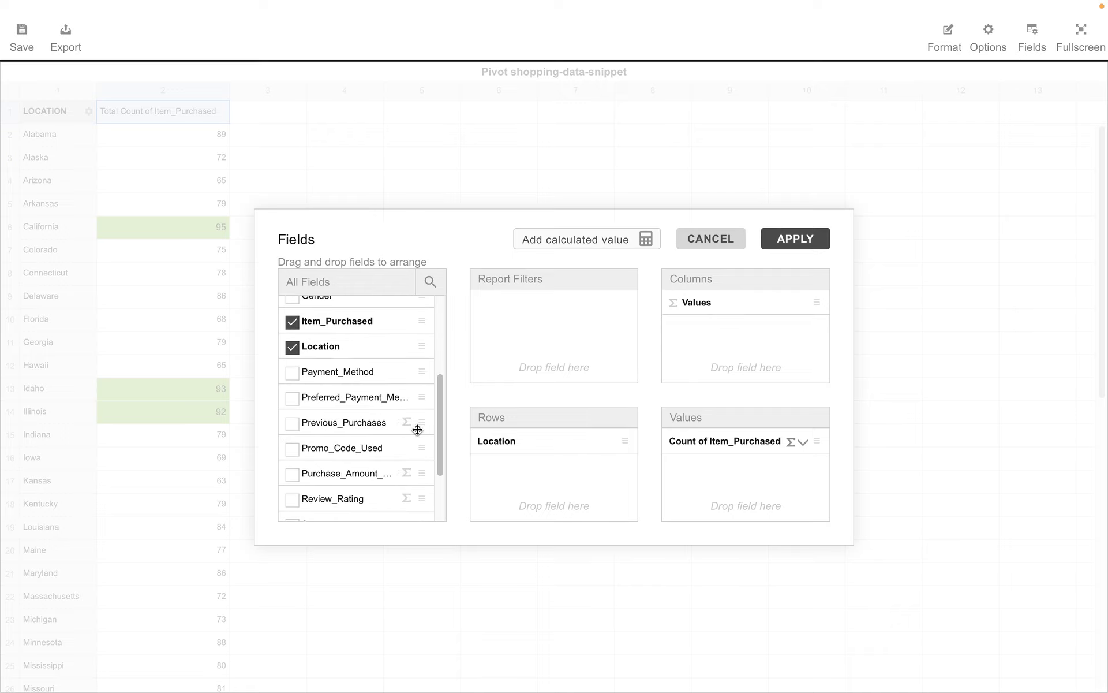
scroll(417, 430, up, 2)
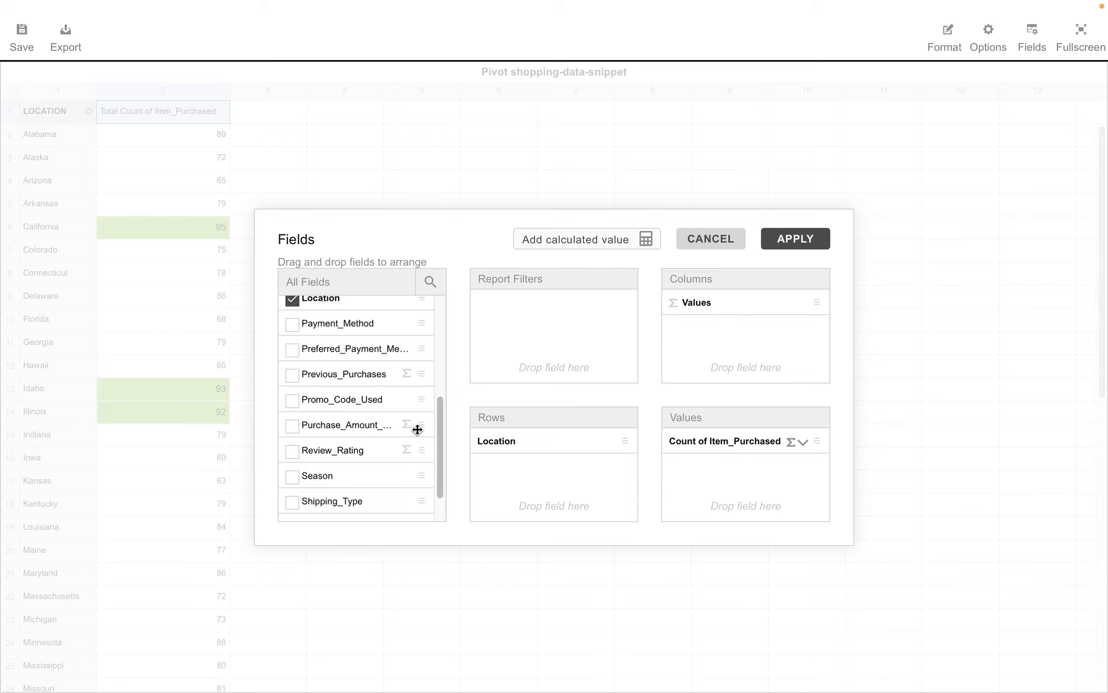
scroll(417, 430, up, 2)
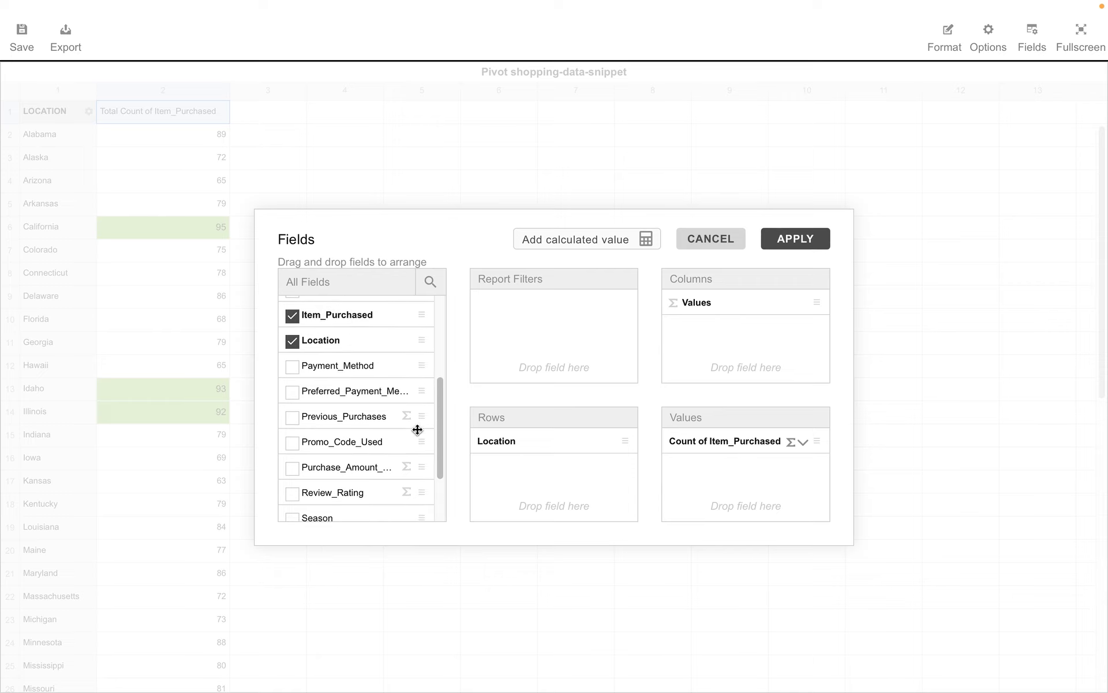
scroll(417, 430, up, 4)
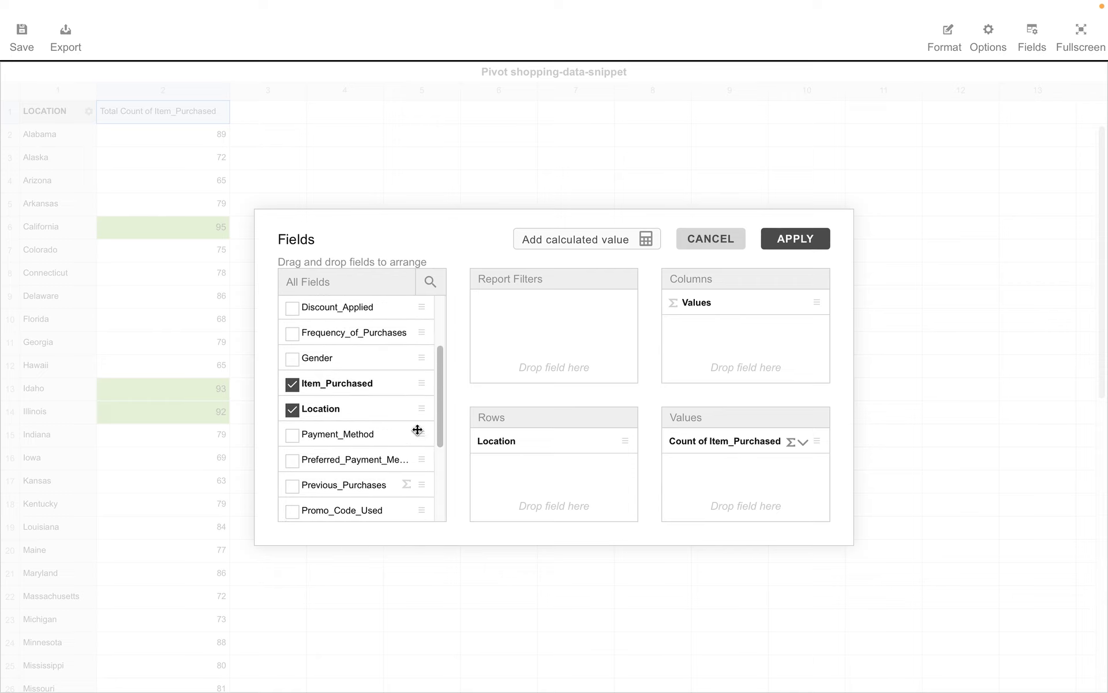
drag(331, 326, 542, 479)
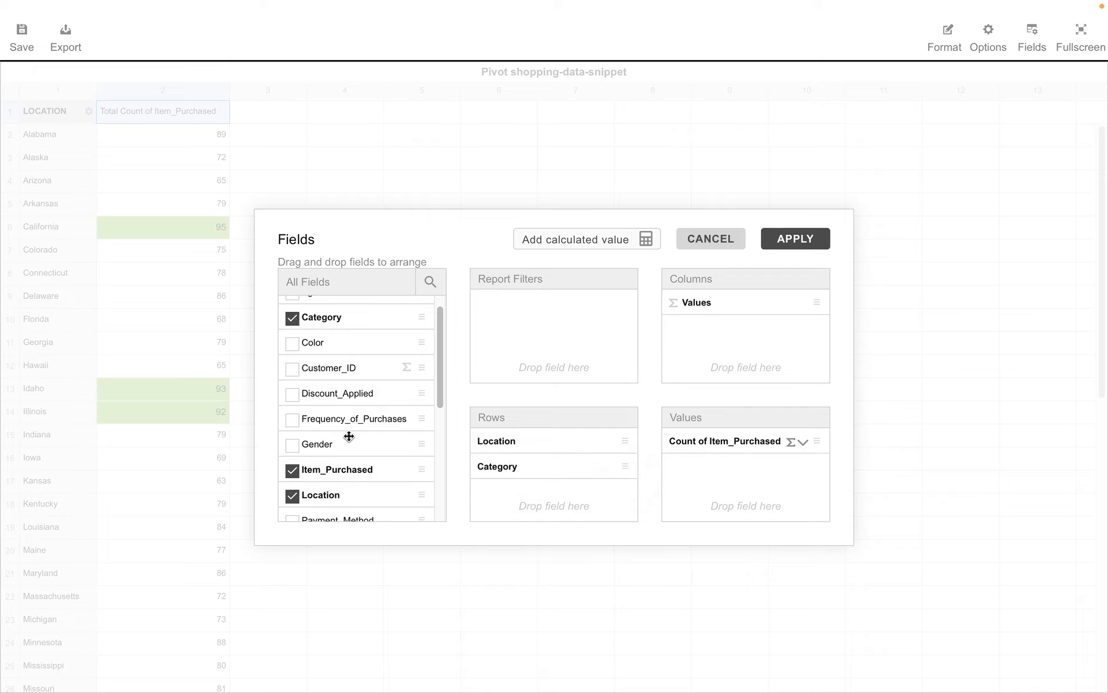
drag(324, 443, 519, 354)
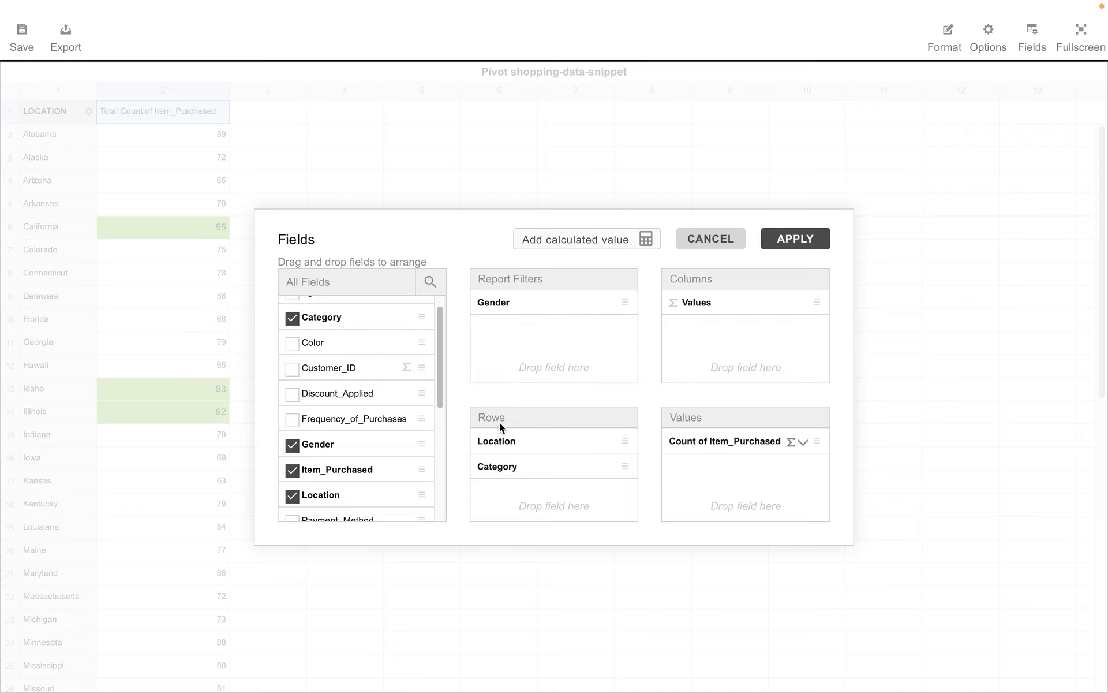
click(777, 239)
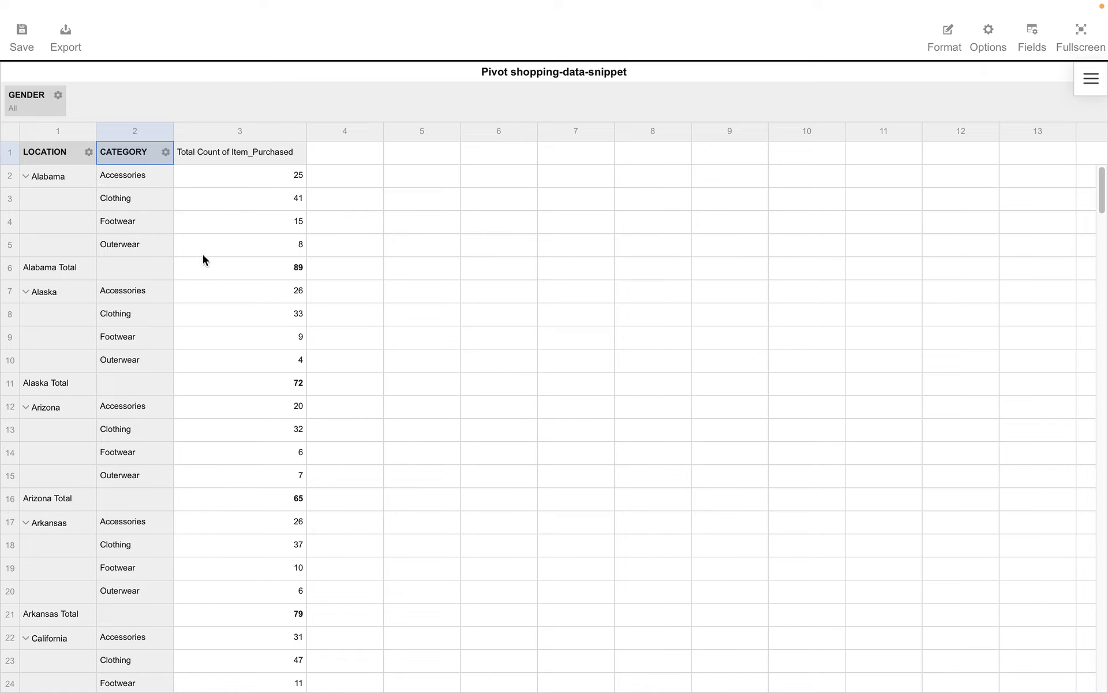
Filter the pivot report by Gender to show only Male.
click(57, 95)
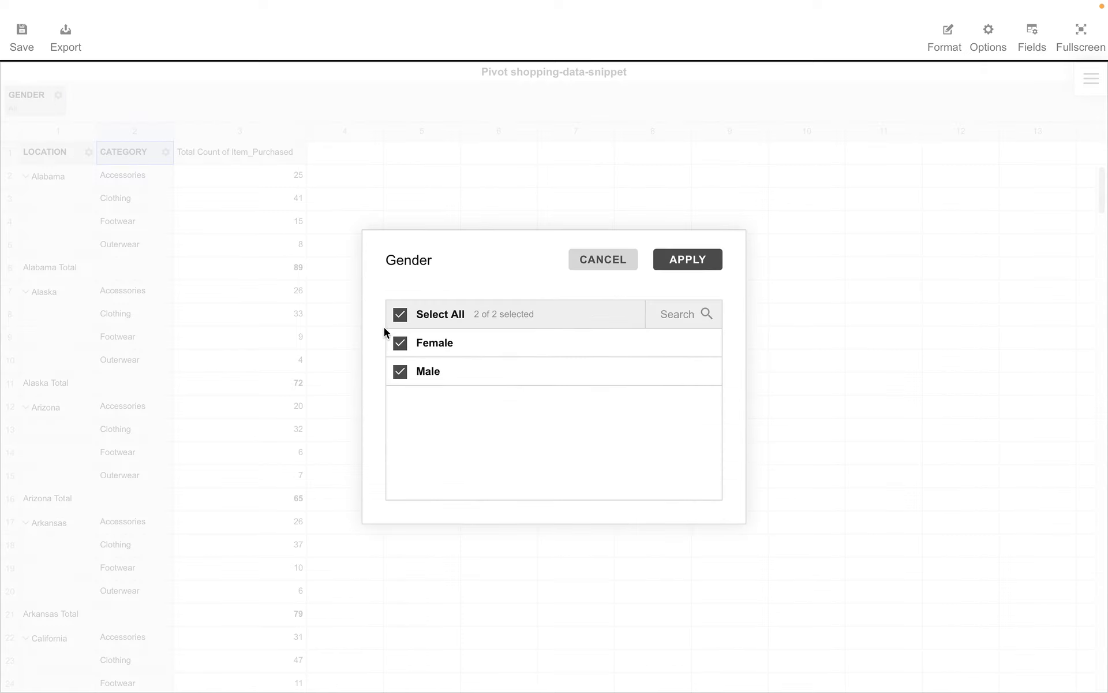
click(399, 317)
click(421, 371)
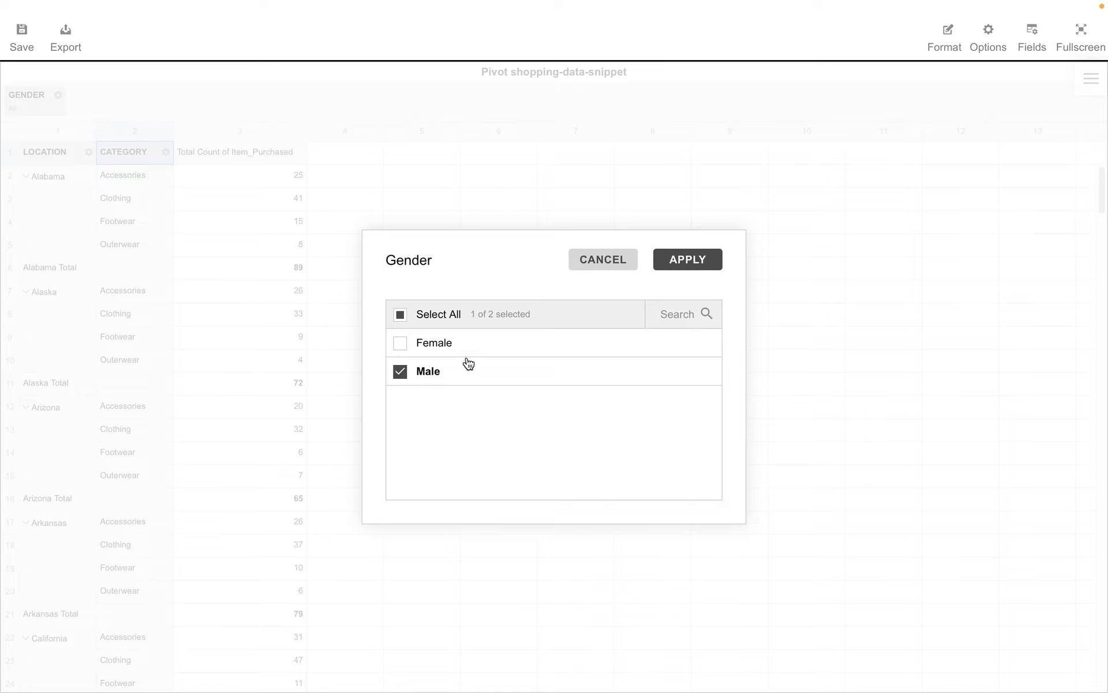
click(673, 270)
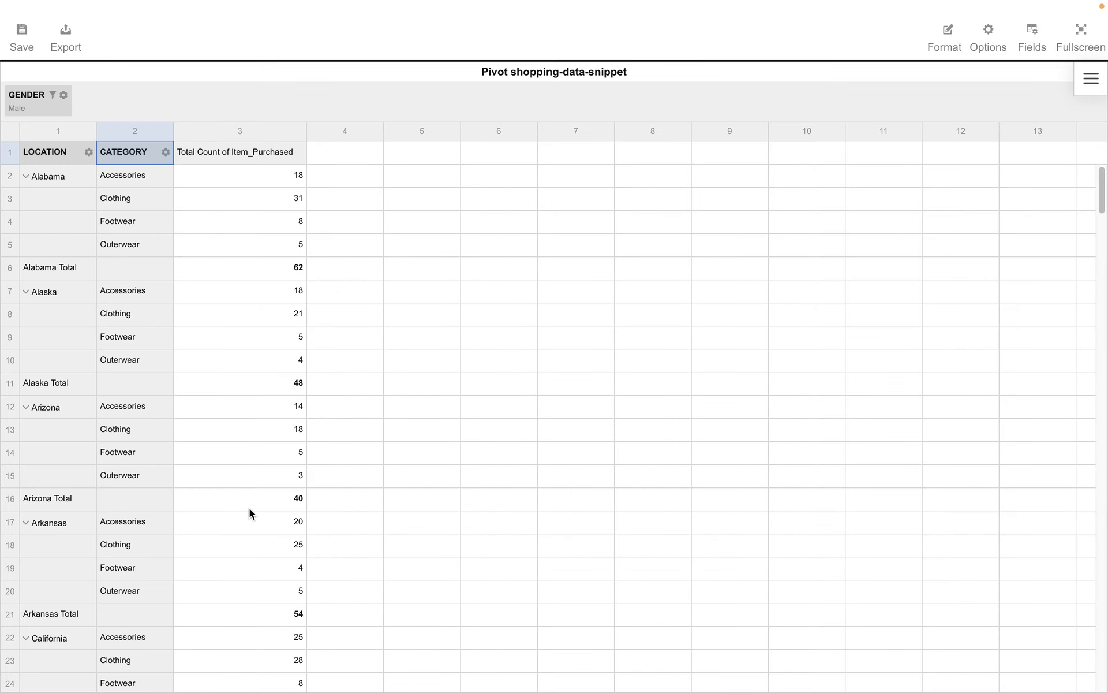
Switch the Gender report filter to show only Female and apply it to the pivot table.
click(63, 95)
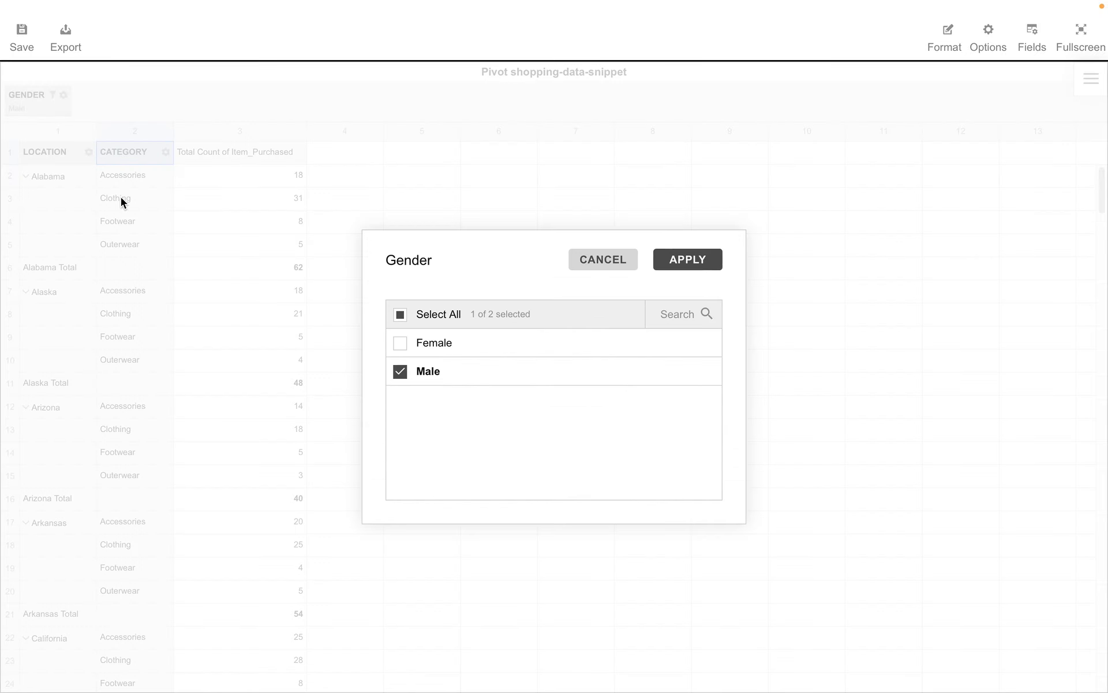
click(400, 344)
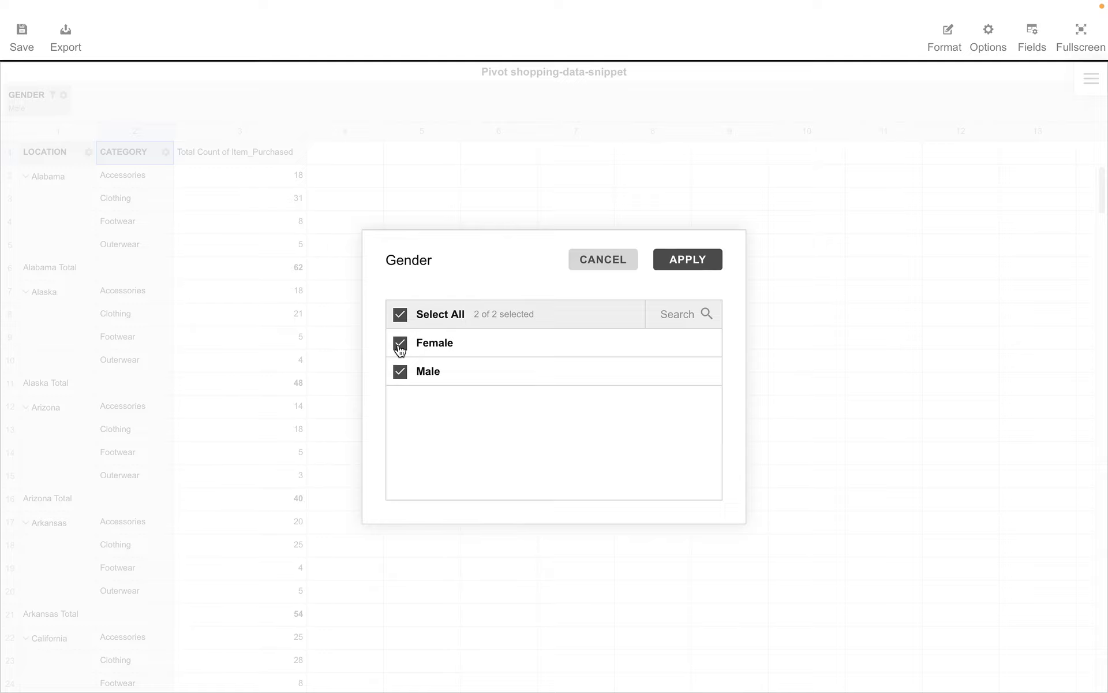
click(400, 372)
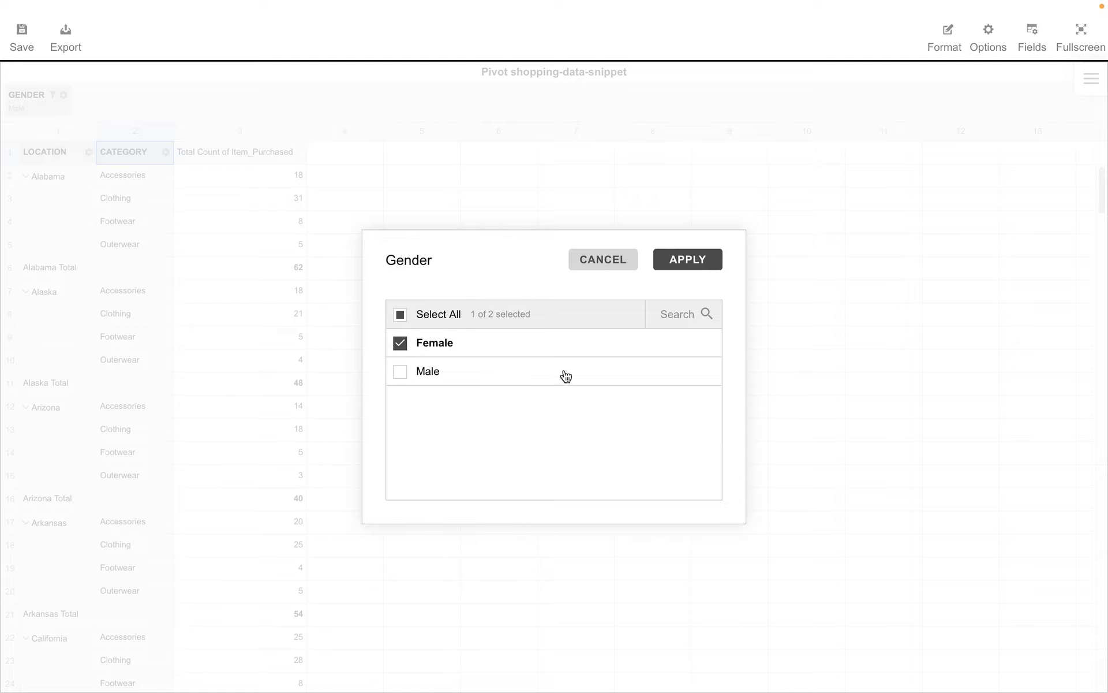
click(673, 271)
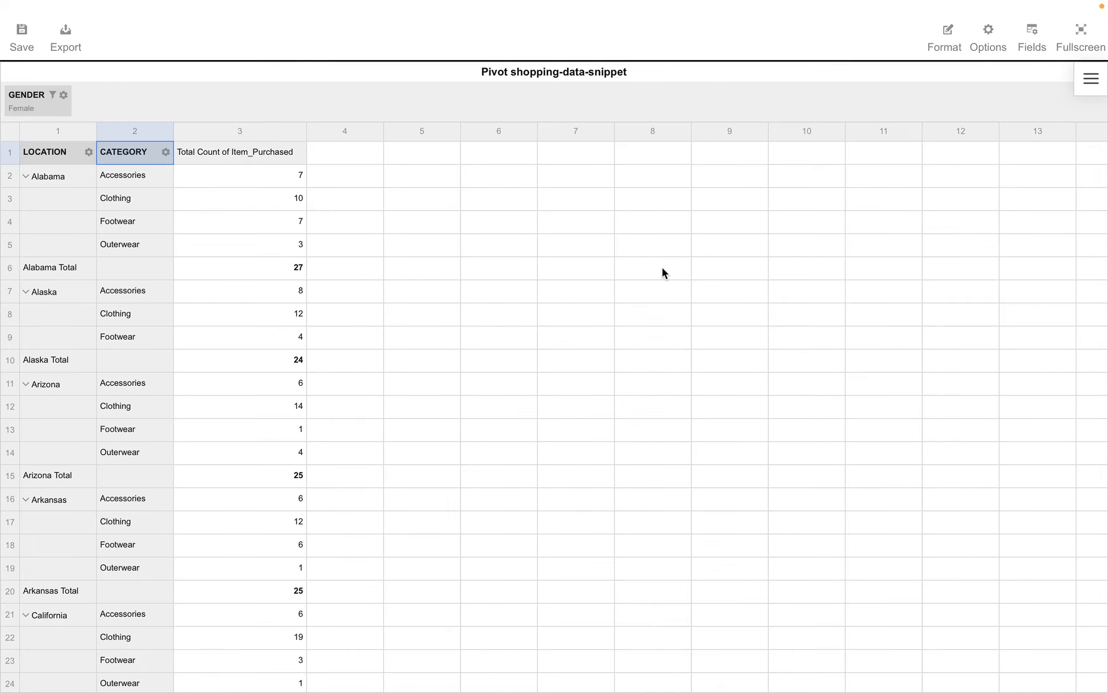
Include both Female and Male in the Gender report filter and look through the item counts by location and category.
click(61, 100)
click(398, 374)
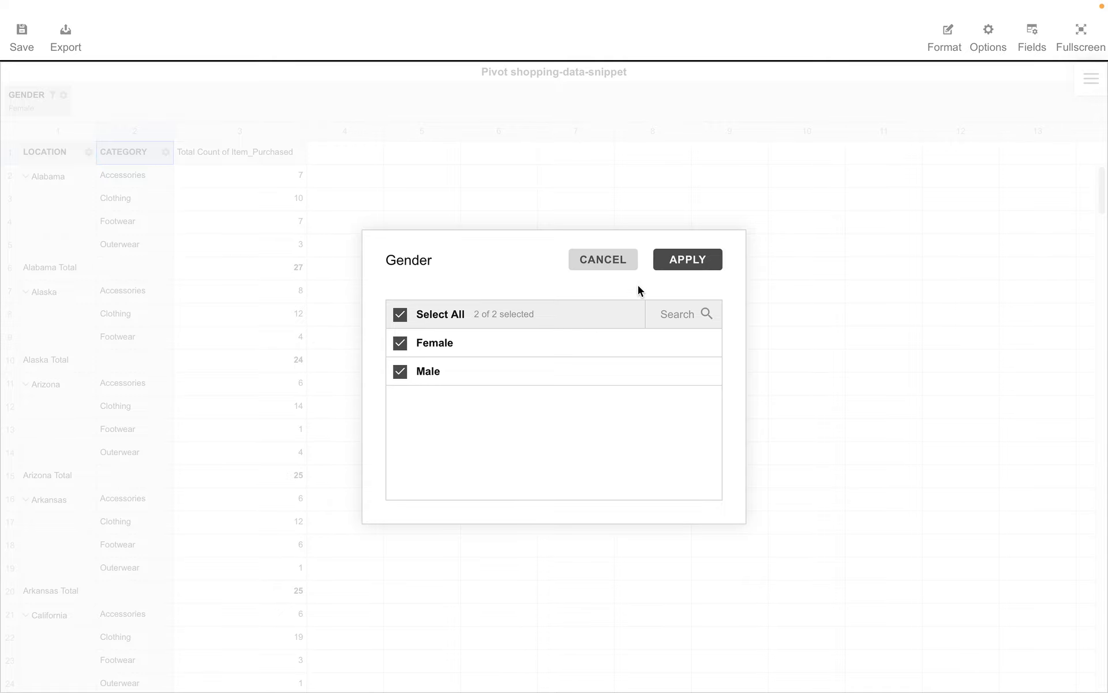
click(663, 261)
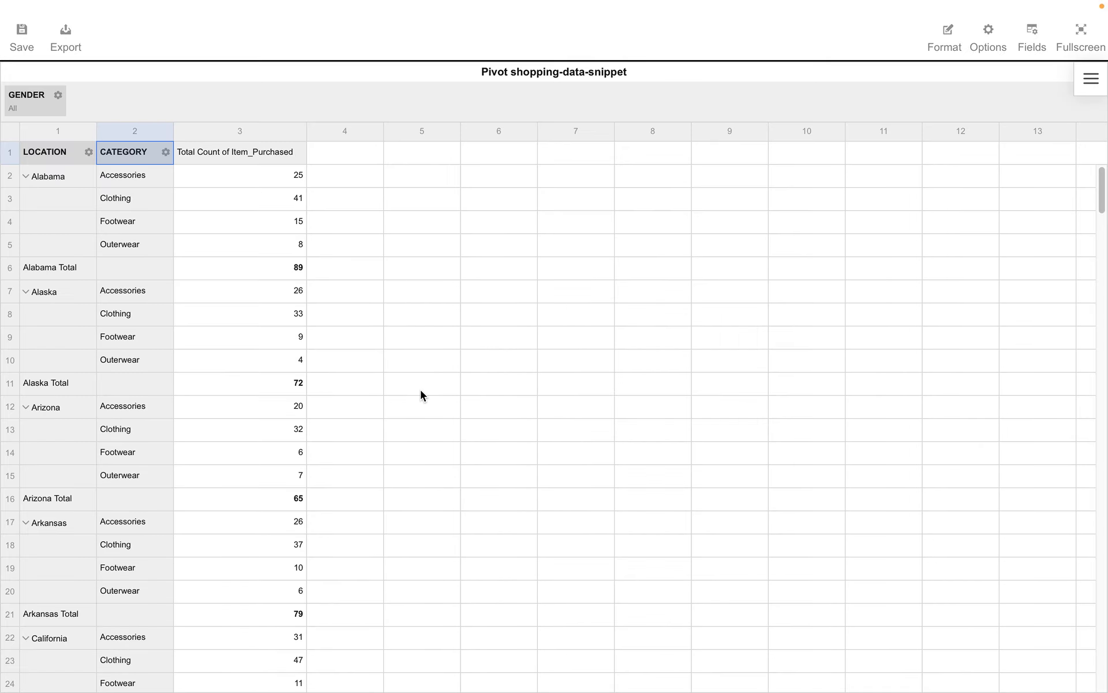
scroll(420, 390, down, 15)
scroll(422, 396, down, 6)
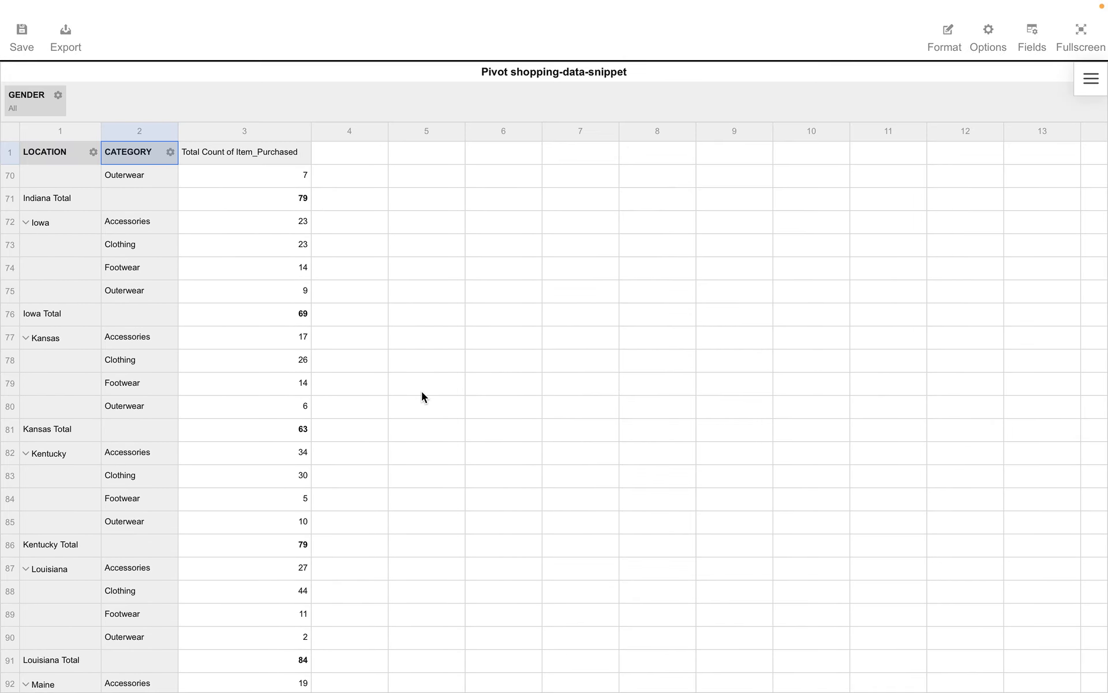
scroll(422, 396, up, 20)
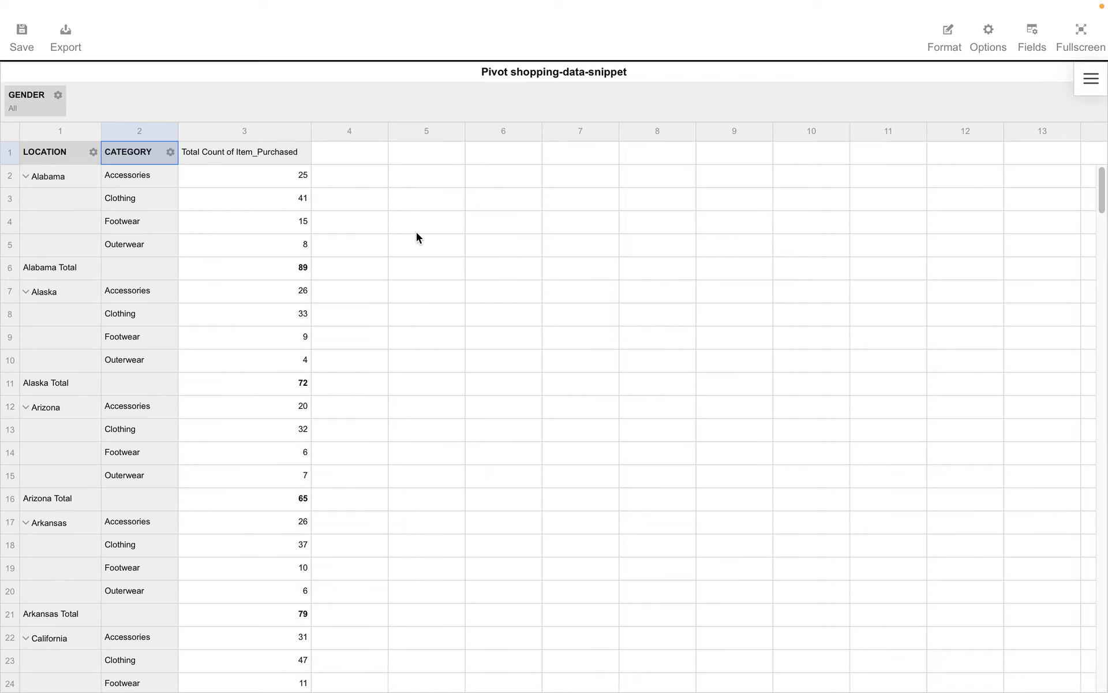
Save the pivot changes and close the shopping-data-snippet data view.
click(22, 41)
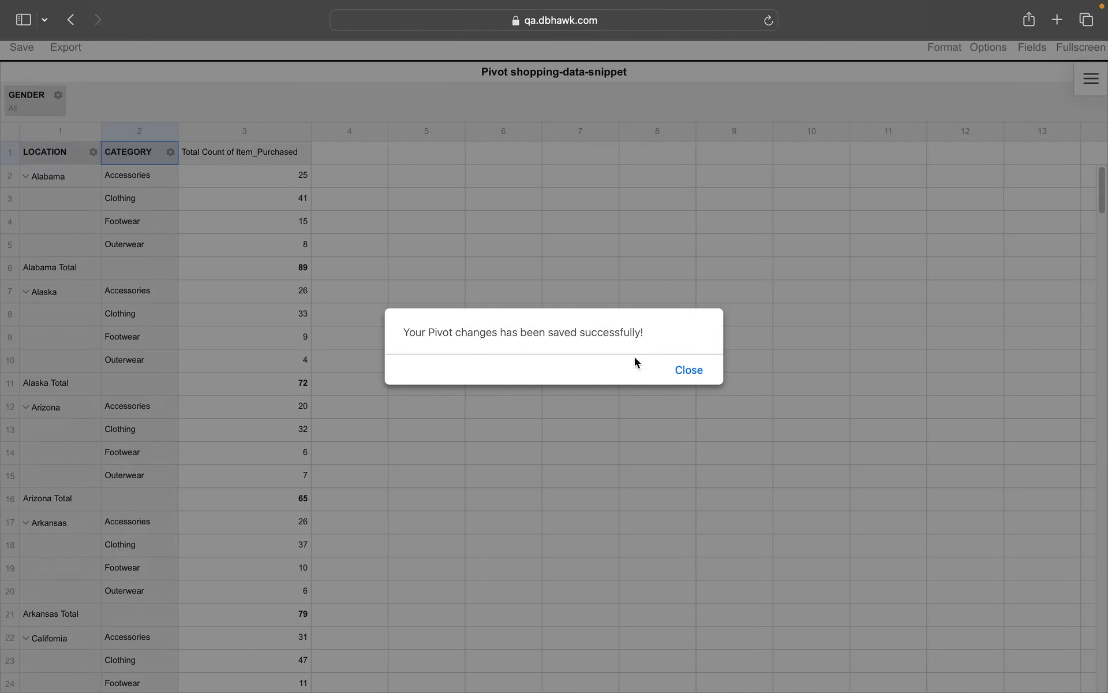
click(681, 373)
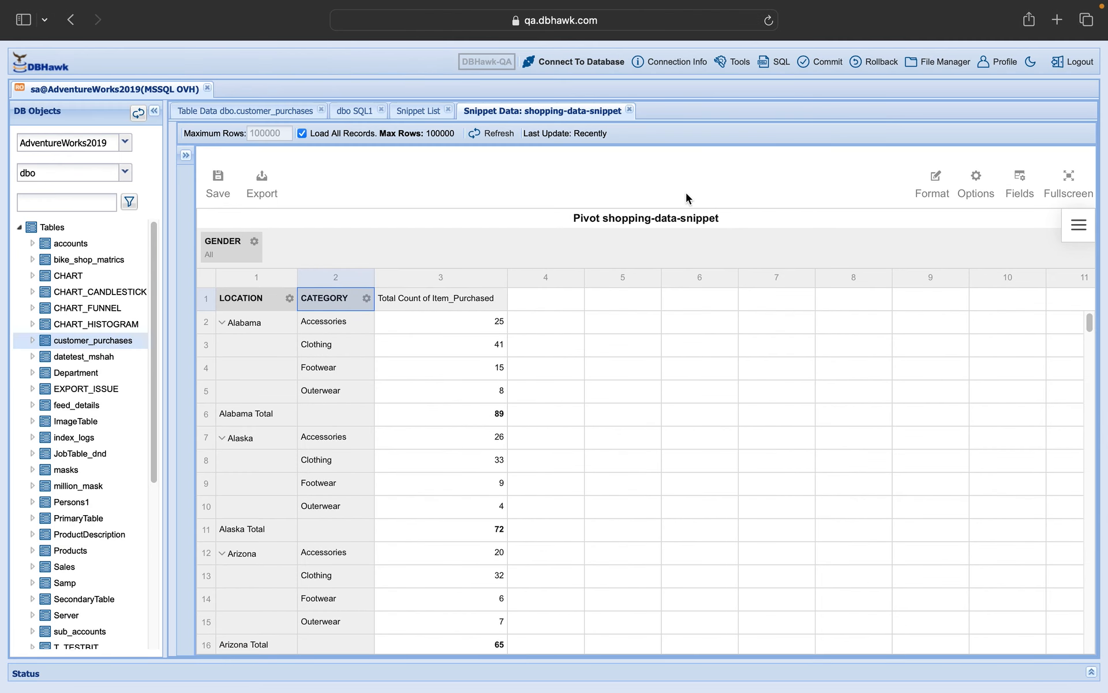
click(630, 110)
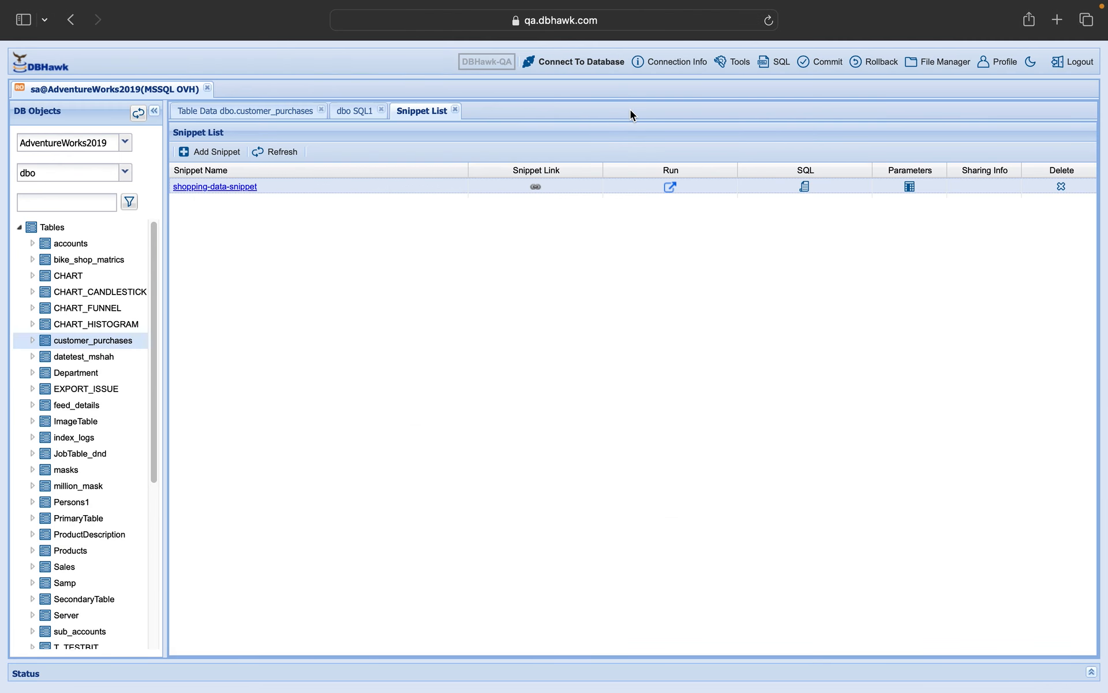
Run shopping-data-snippet again from the snippet list and check the saved pivot's layout, location totals and green highlighting.
click(670, 187)
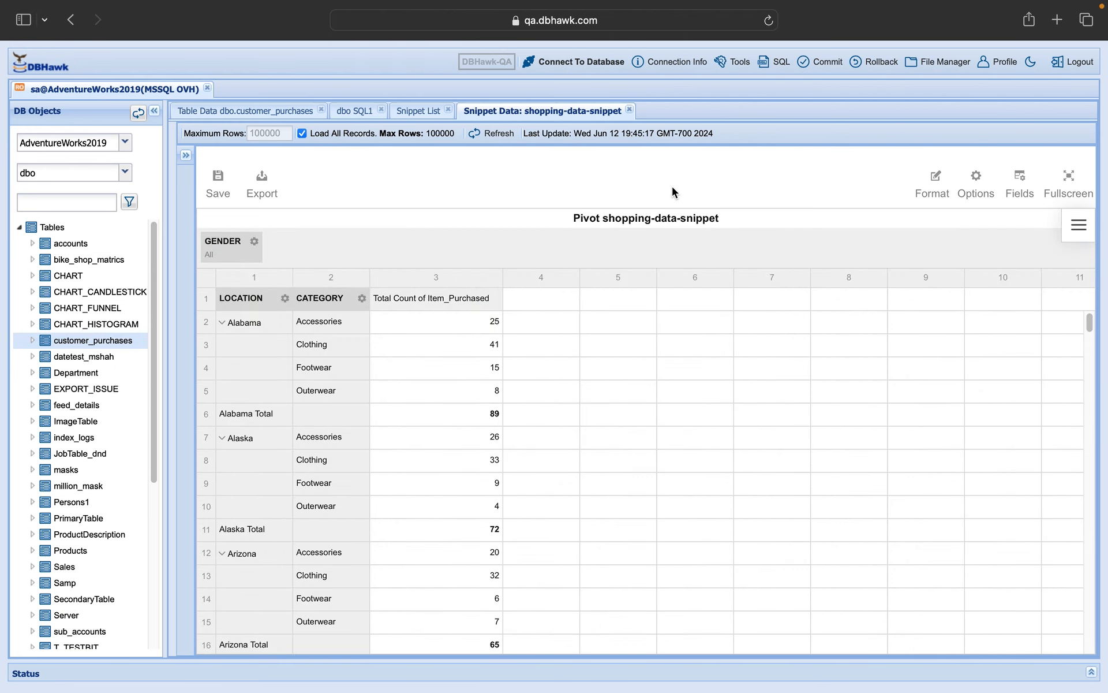
scroll(604, 488, down, 3)
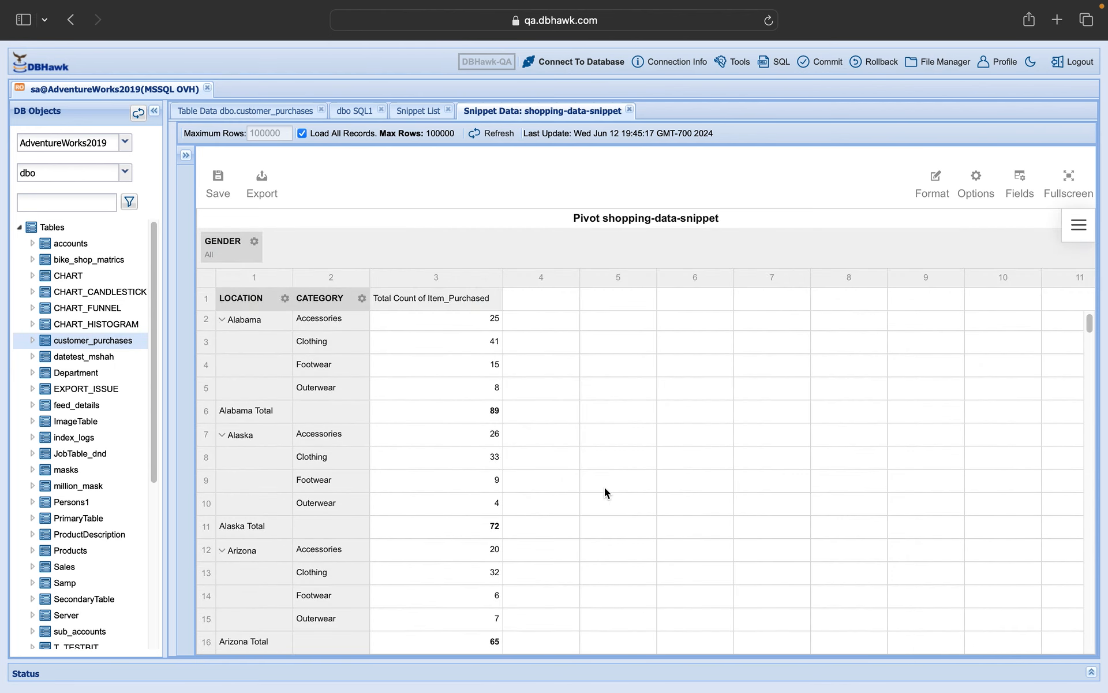
scroll(604, 487, down, 10)
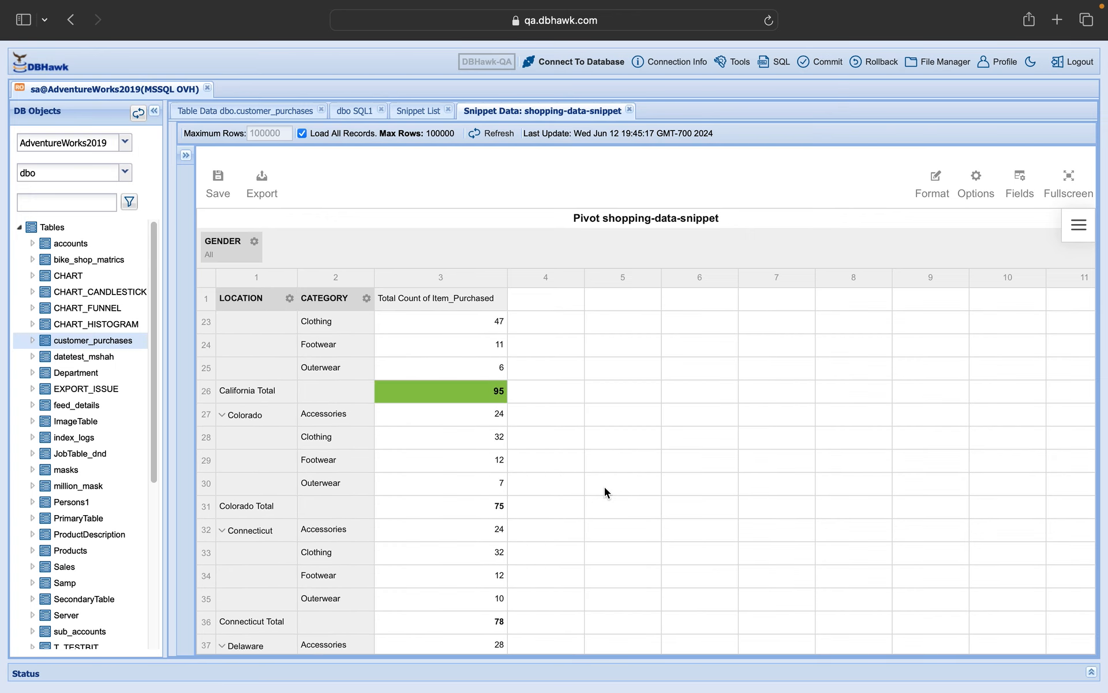
scroll(604, 487, down, 15)
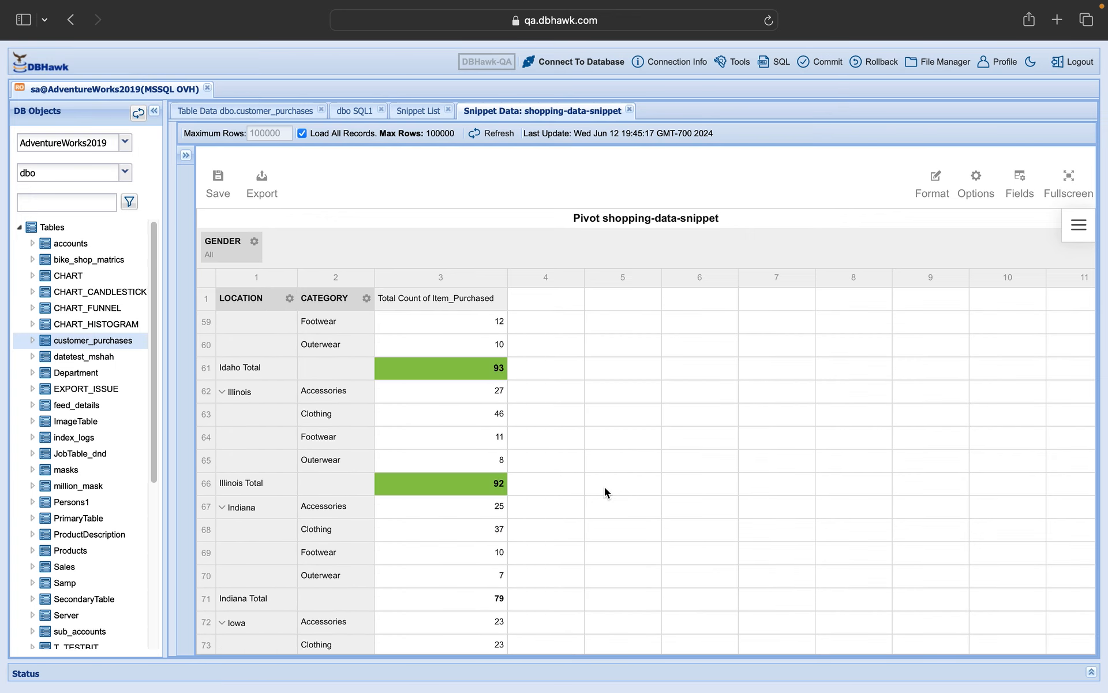
scroll(604, 487, down, 8)
scroll(605, 487, up, 20)
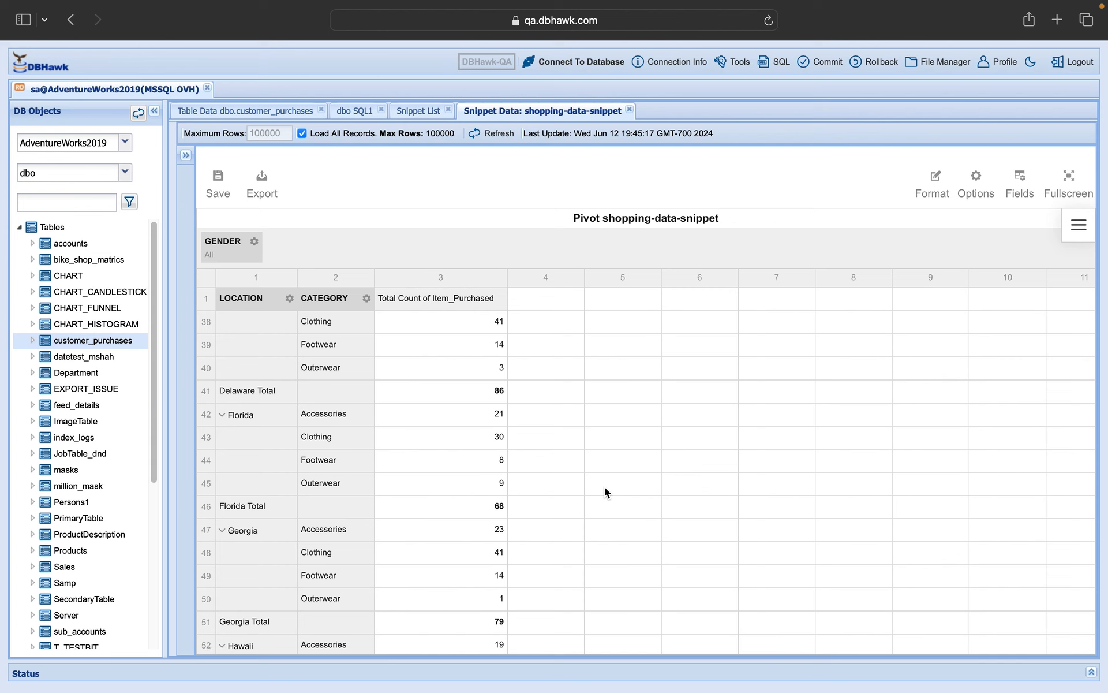
scroll(604, 487, down, 11)
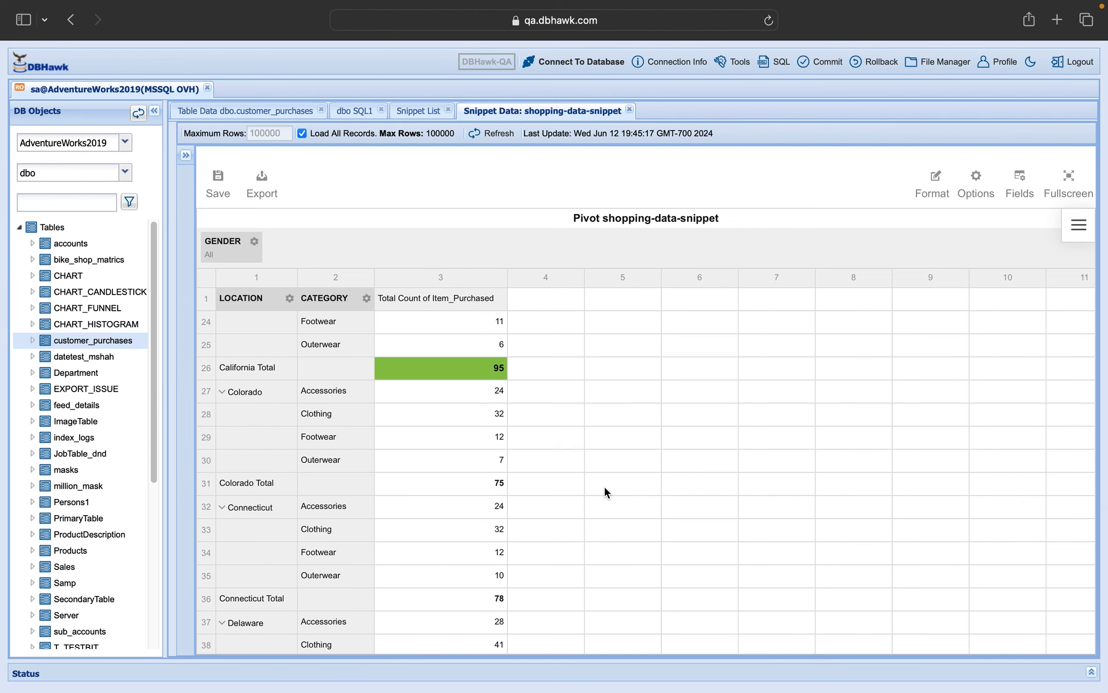
mouse_move(266, 187)
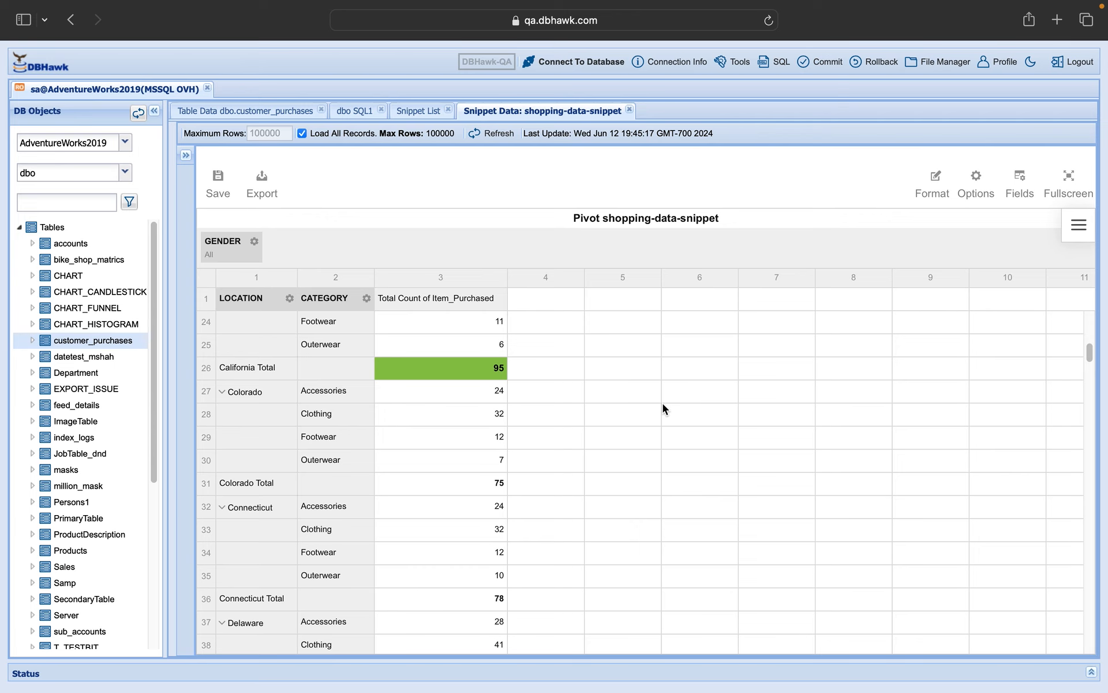
scroll(663, 403, down, 4)
scroll(662, 402, up, 9)
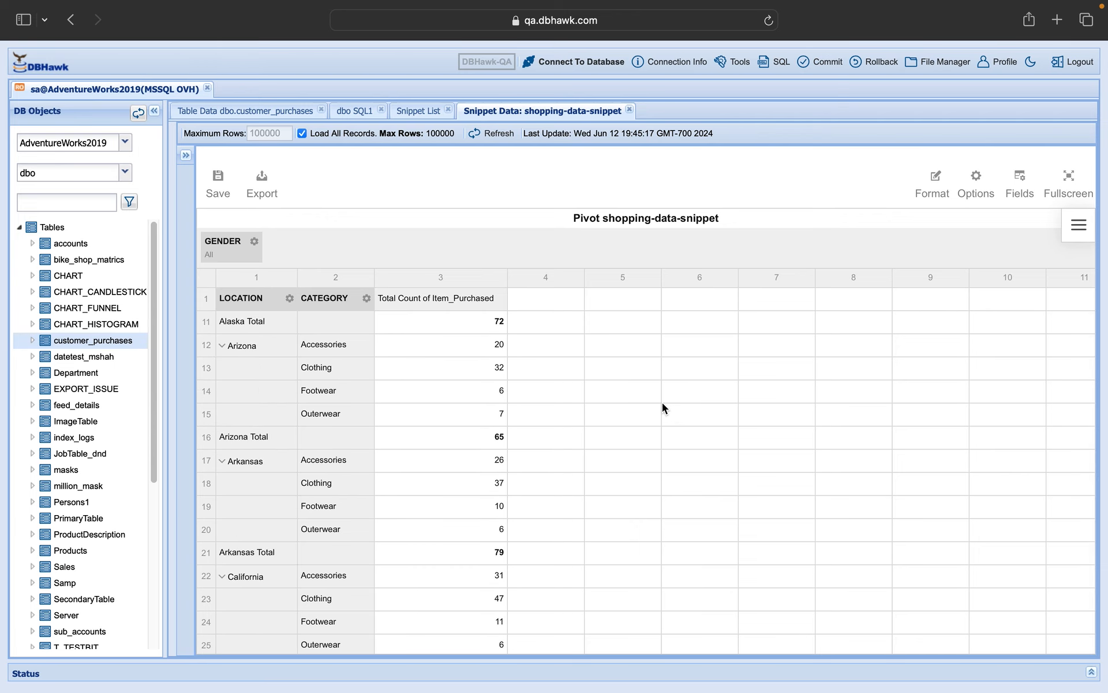
scroll(663, 403, up, 4)
mouse_move(698, 2)
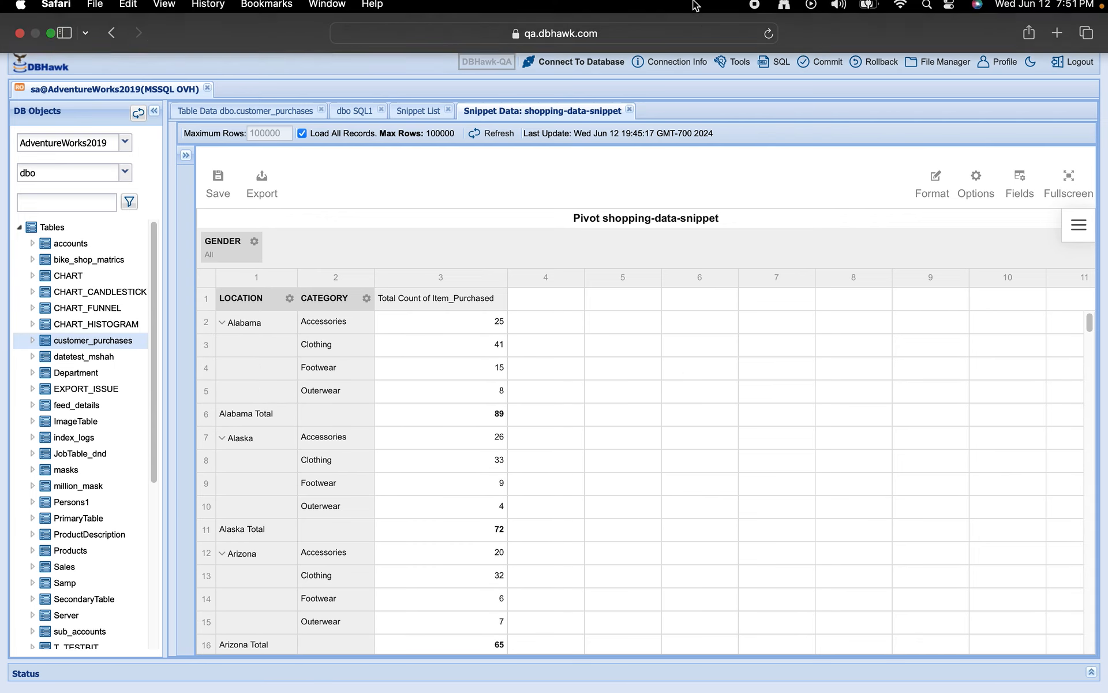